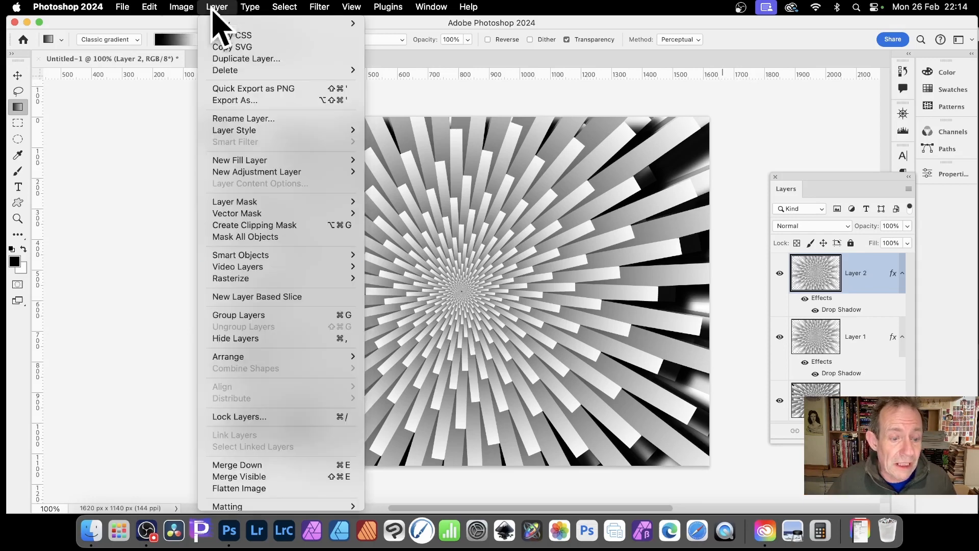
Step: Flatten the image and fill its background with white at 100% opacity in Normal mode
click(246, 489)
click(149, 6)
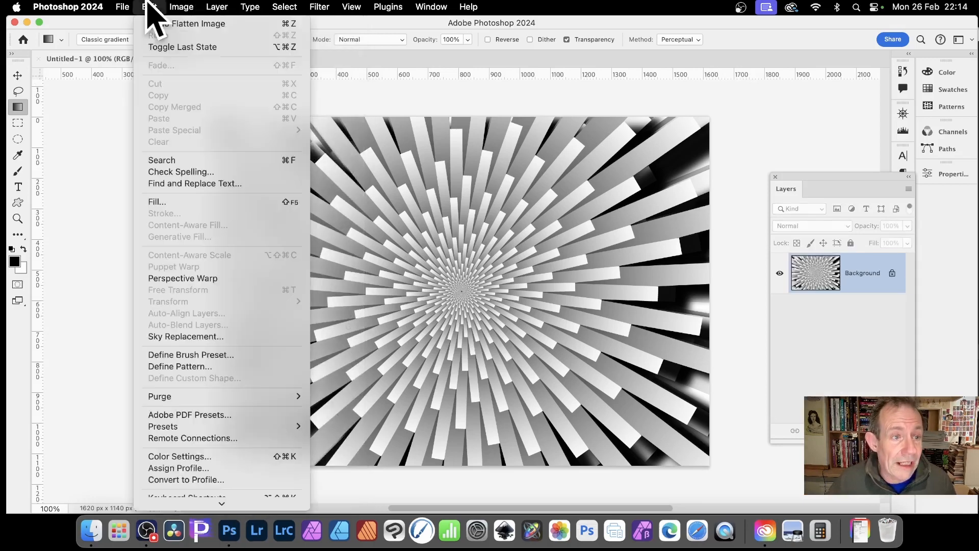
click(155, 203)
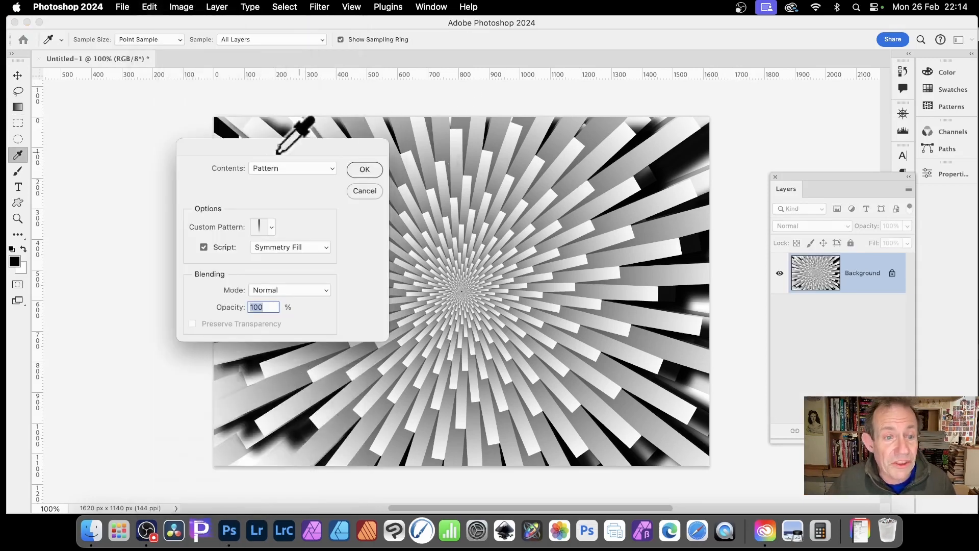
click(293, 169)
click(283, 228)
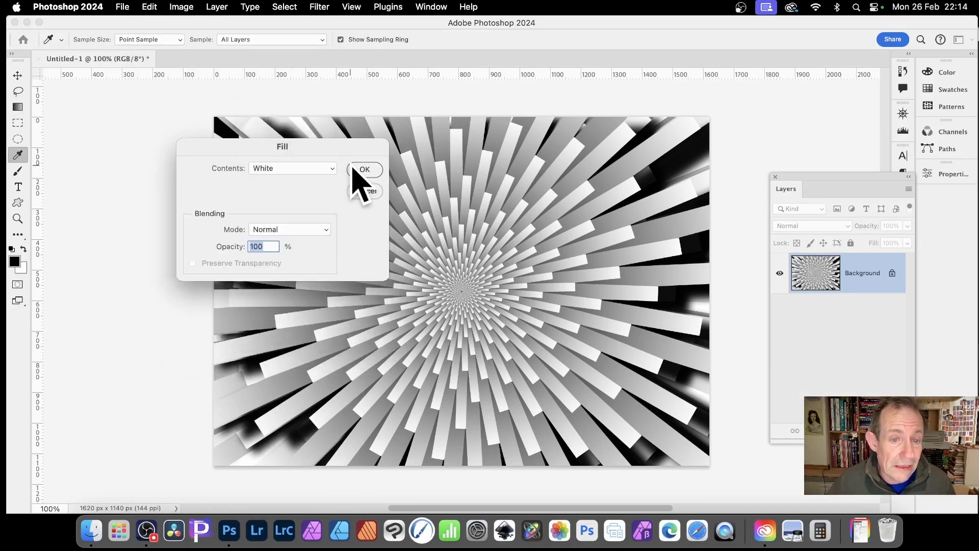
click(361, 170)
Step: Make a rectangular marquee selection about 125 px wide along the canvas's left edge, spanning the full canvas height
key(g)
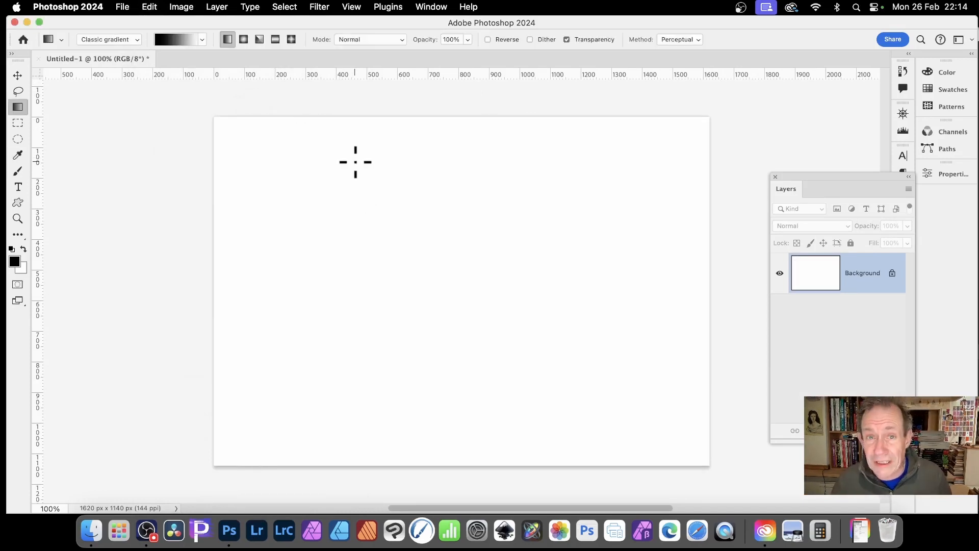
click(17, 124)
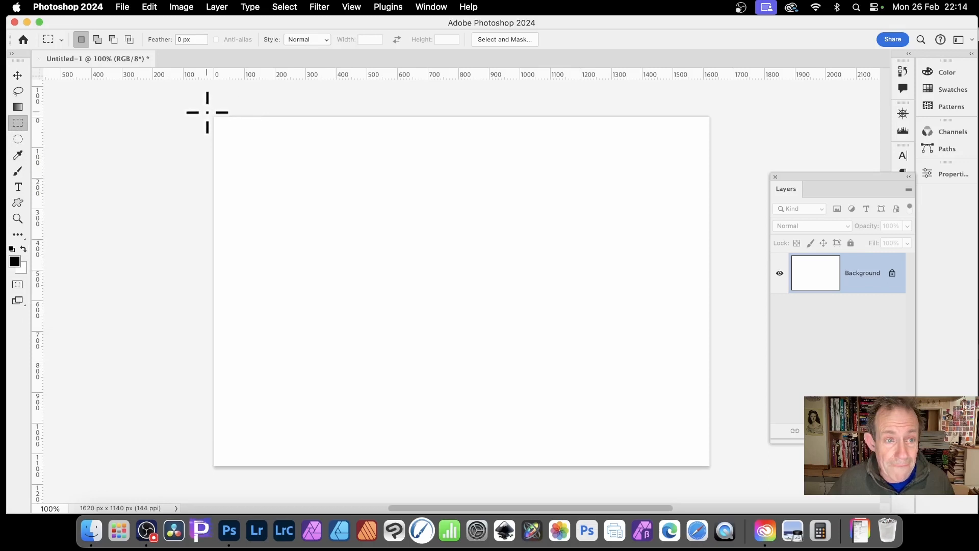
drag(213, 116, 252, 470)
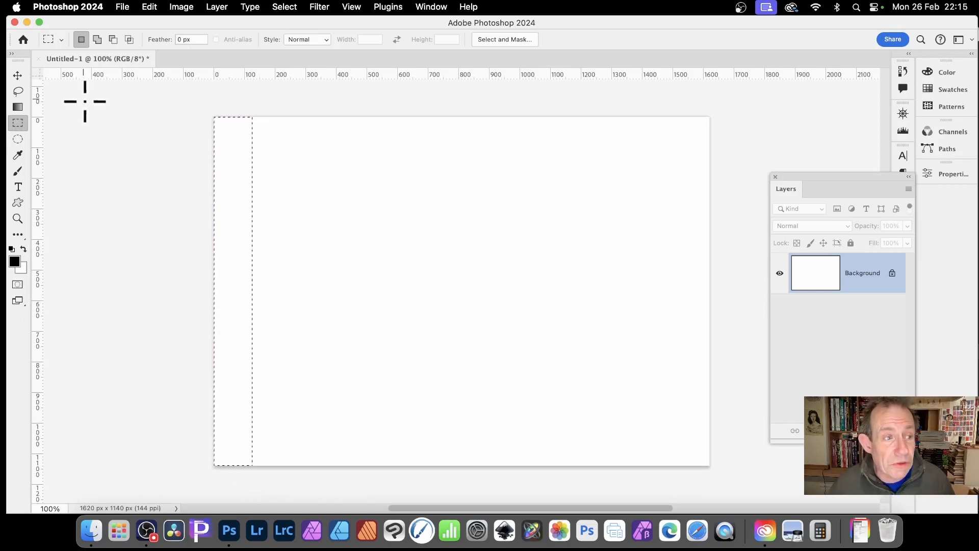
Step: Fill the selected strip with a linear classic gradient running straight down from black to white
click(21, 107)
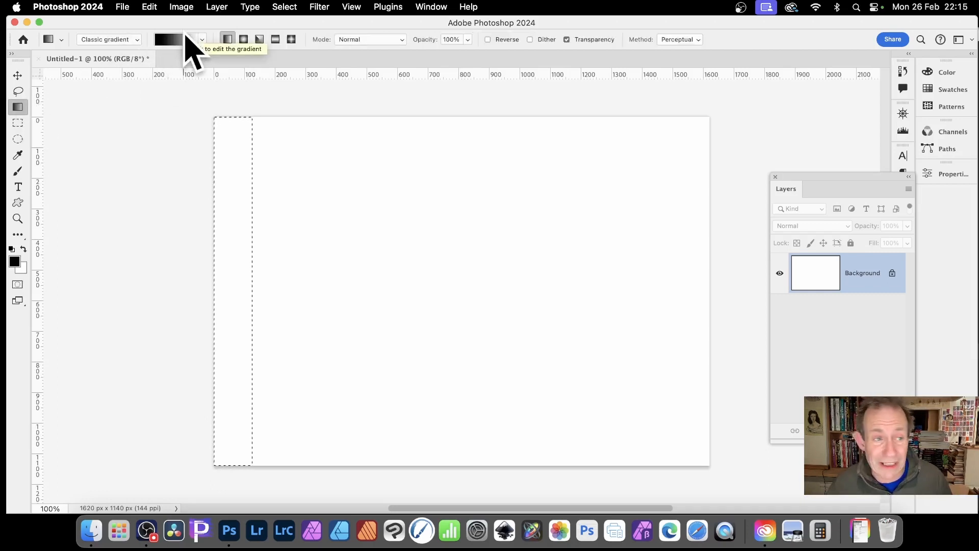
click(116, 40)
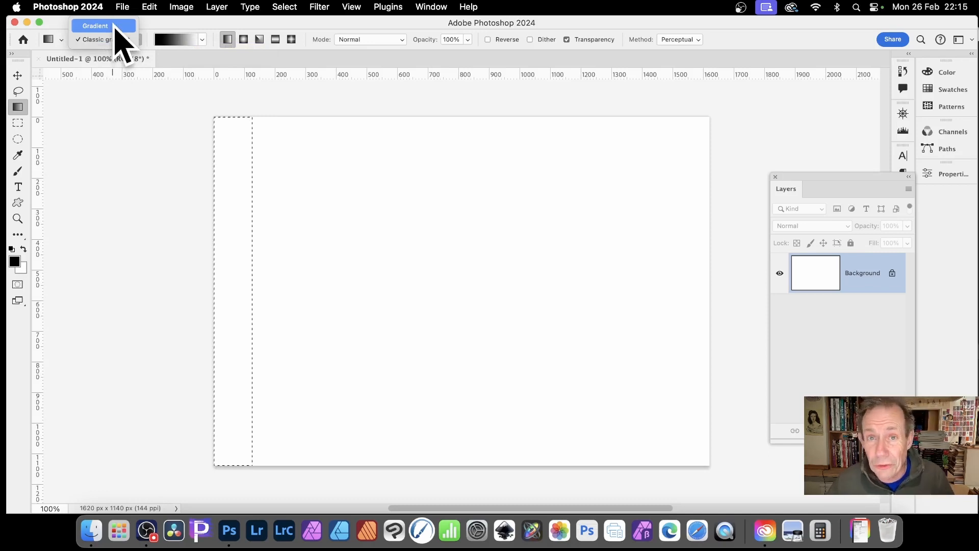
click(112, 41)
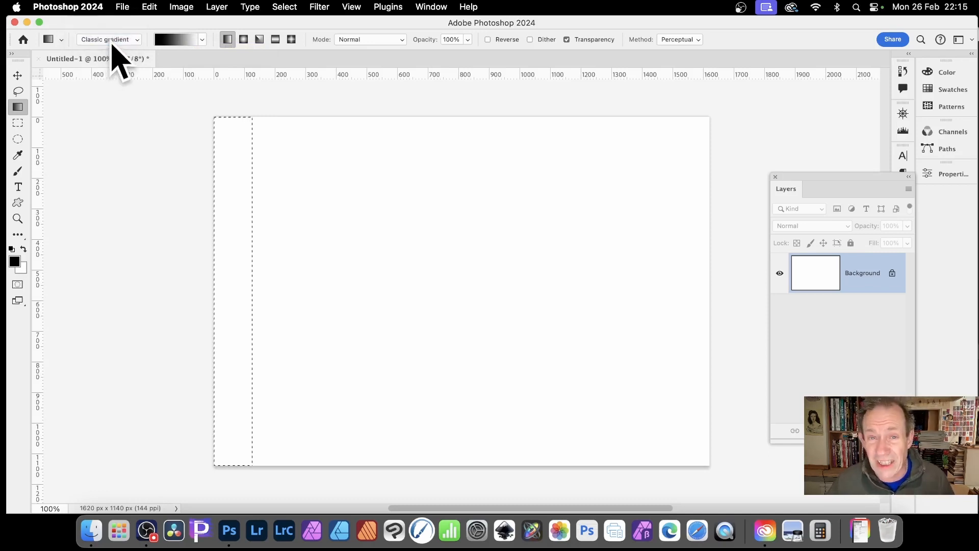
click(201, 39)
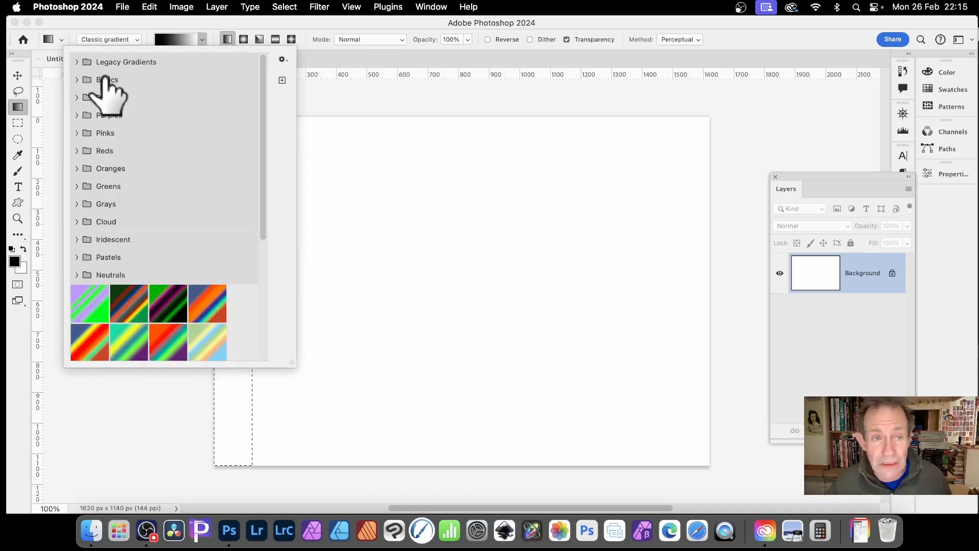
click(282, 21)
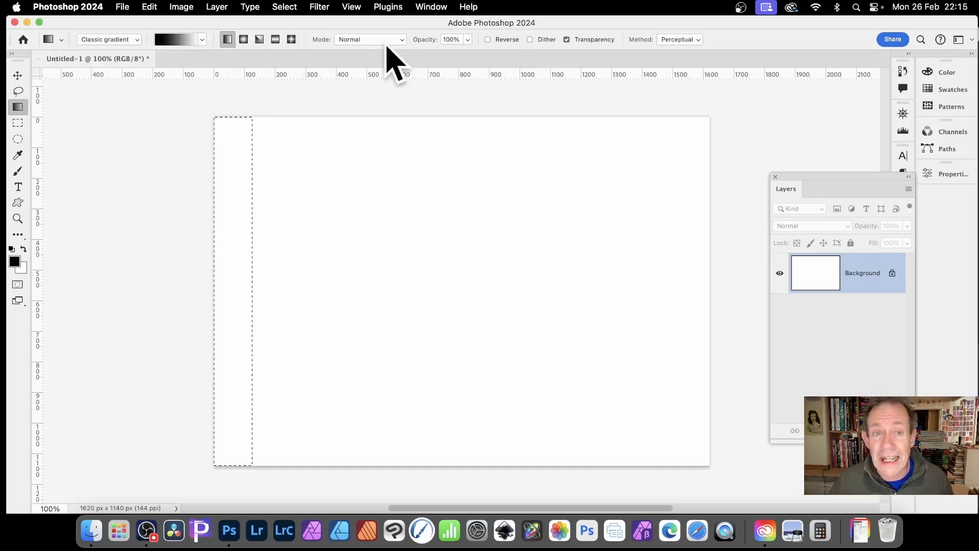
drag(233, 113, 234, 467)
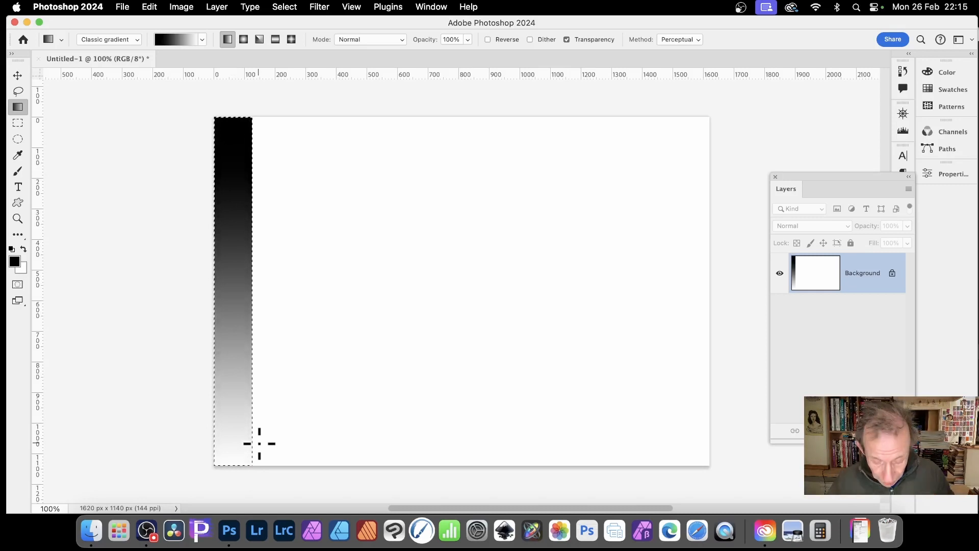
key(super+z)
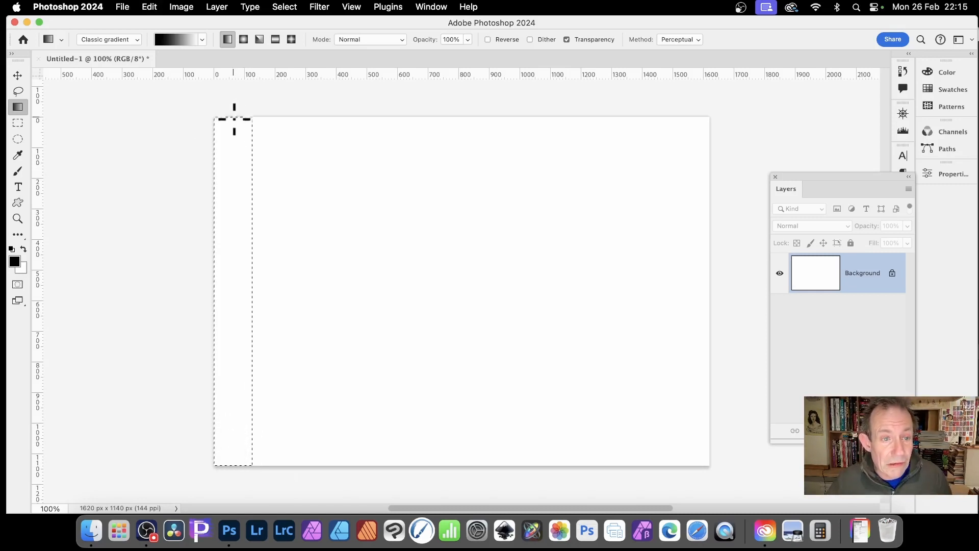
drag(233, 118, 233, 458)
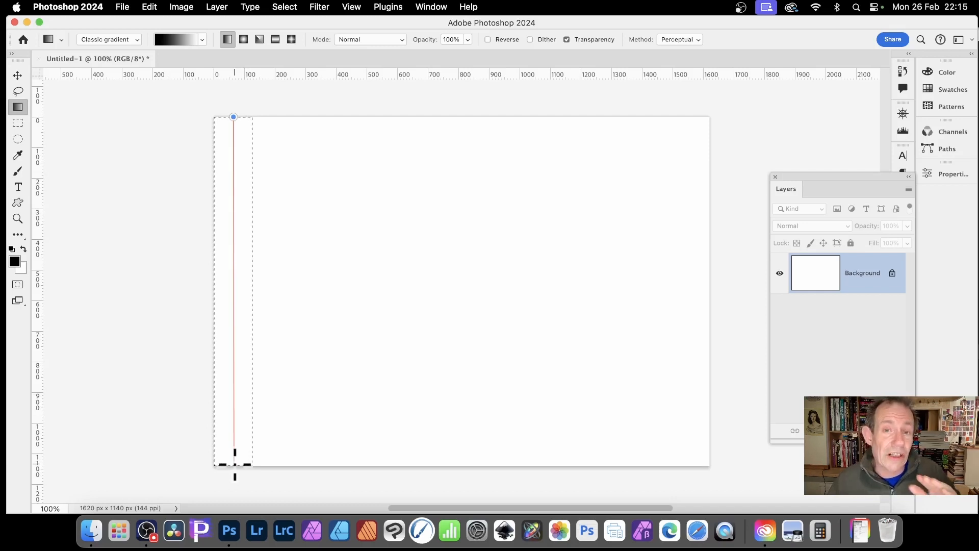
drag(235, 464, 237, 465)
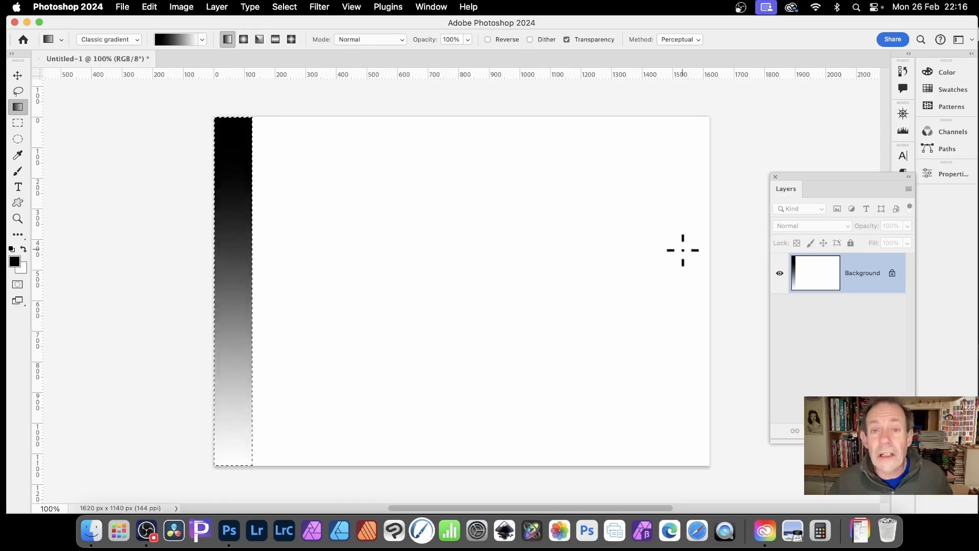
Step: Define the black-to-white gradient strip as a new pattern, keeping the suggested name
click(155, 7)
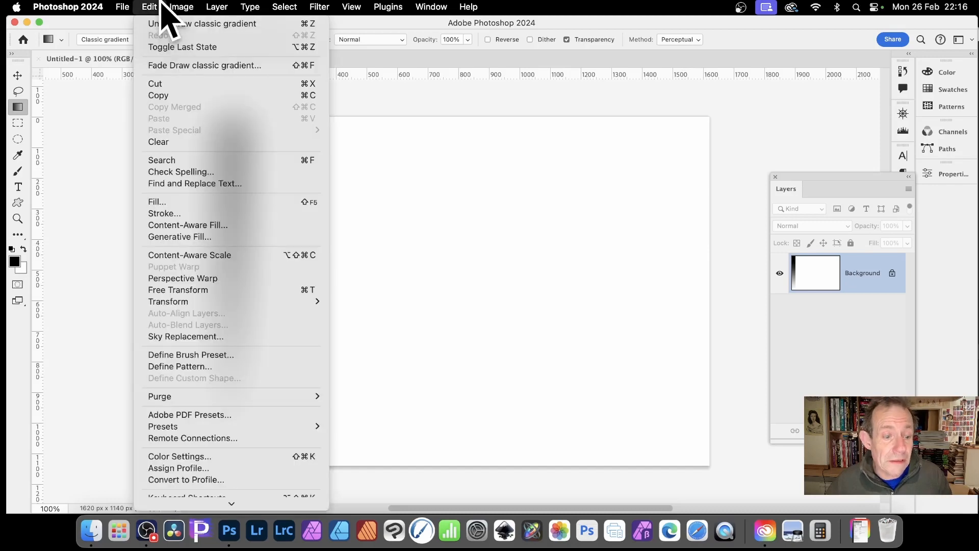
click(213, 366)
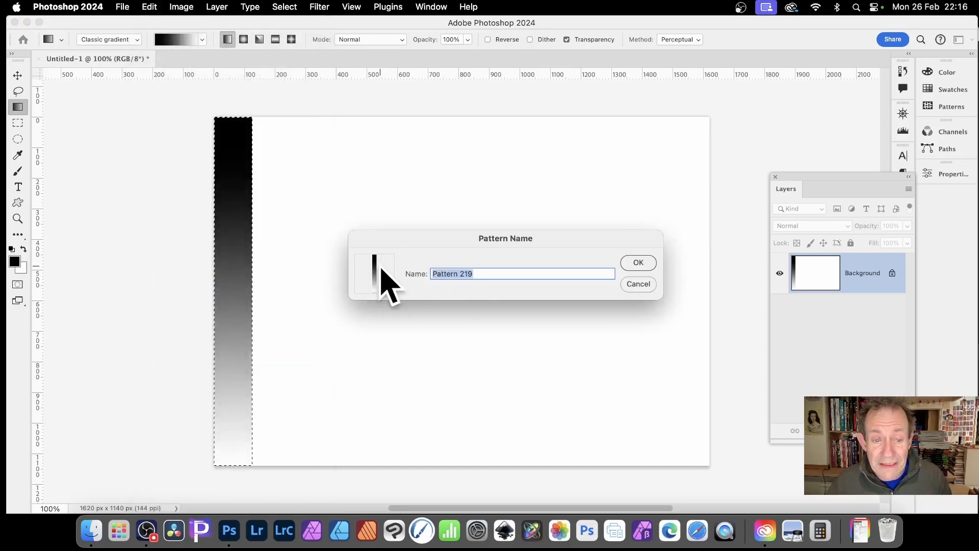
mouse_move(378, 267)
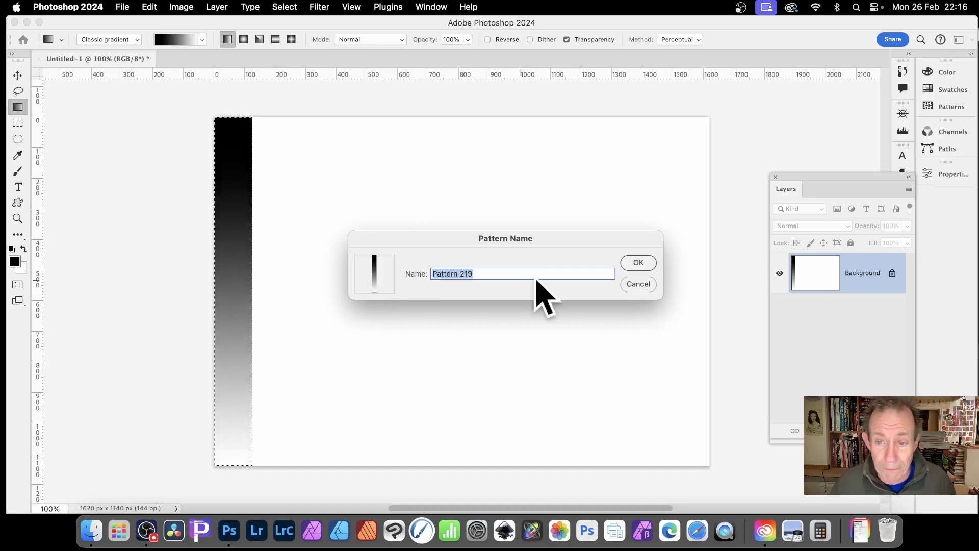
click(635, 262)
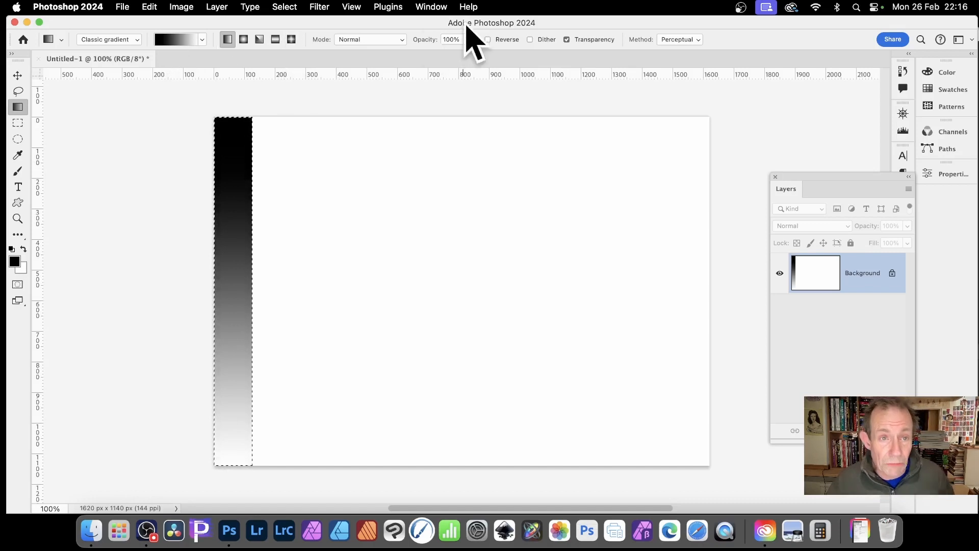
Step: Overlay classic gradients in Difference mode within the selected strip to build up light and dark bands
click(368, 39)
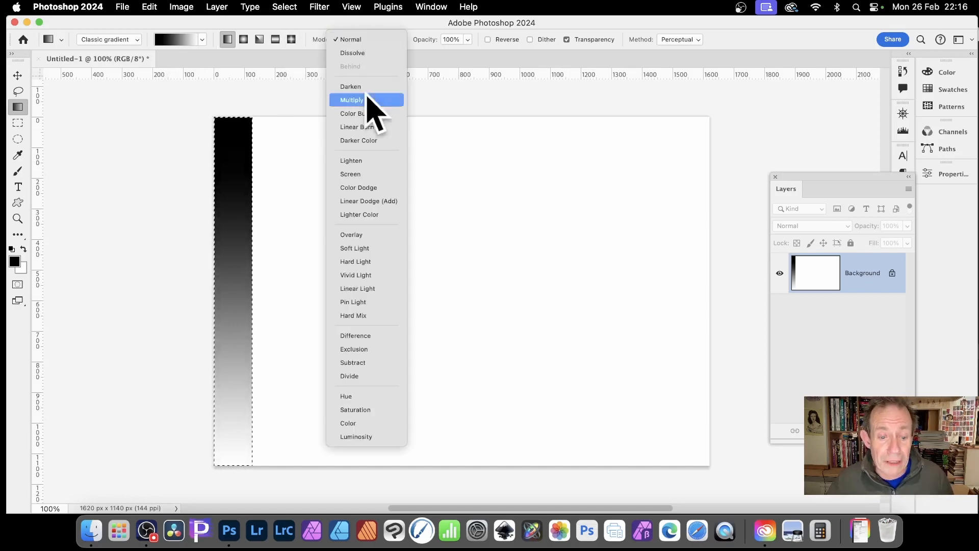
click(388, 337)
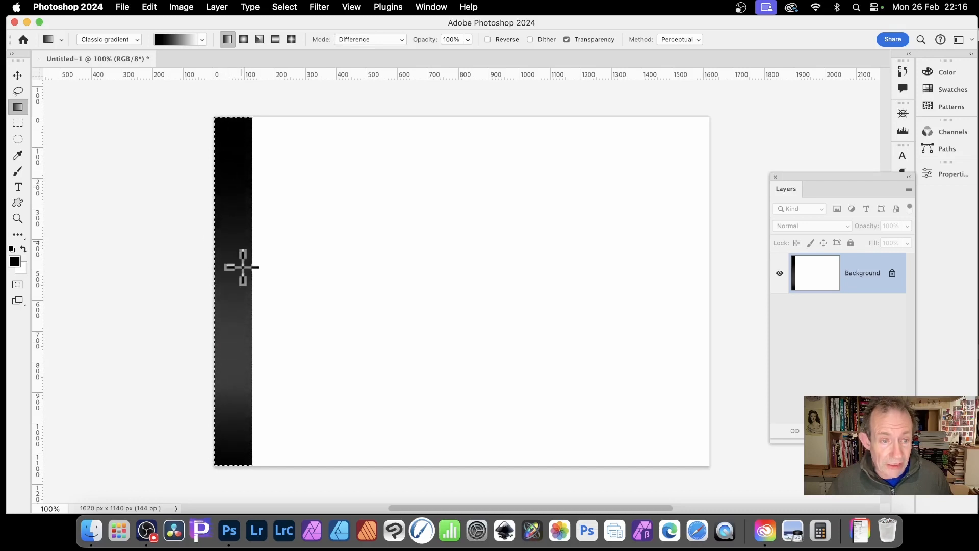
drag(243, 204, 243, 188)
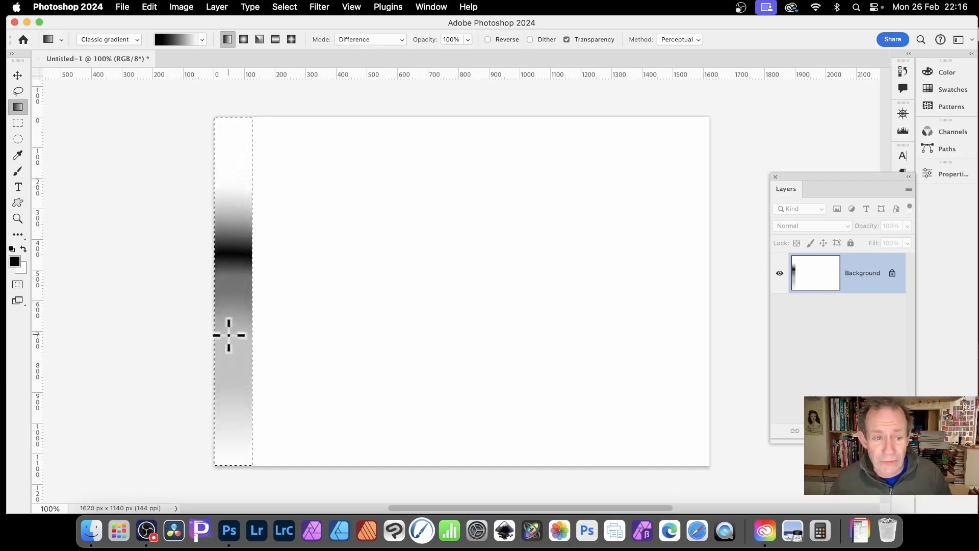
Step: Define the banded gradient strip as another pattern under the suggested name
click(150, 6)
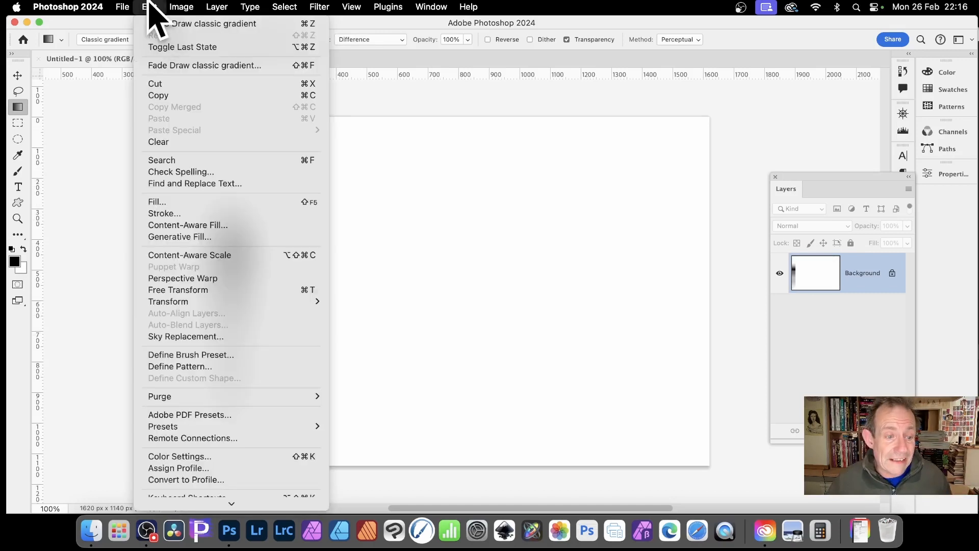
click(199, 367)
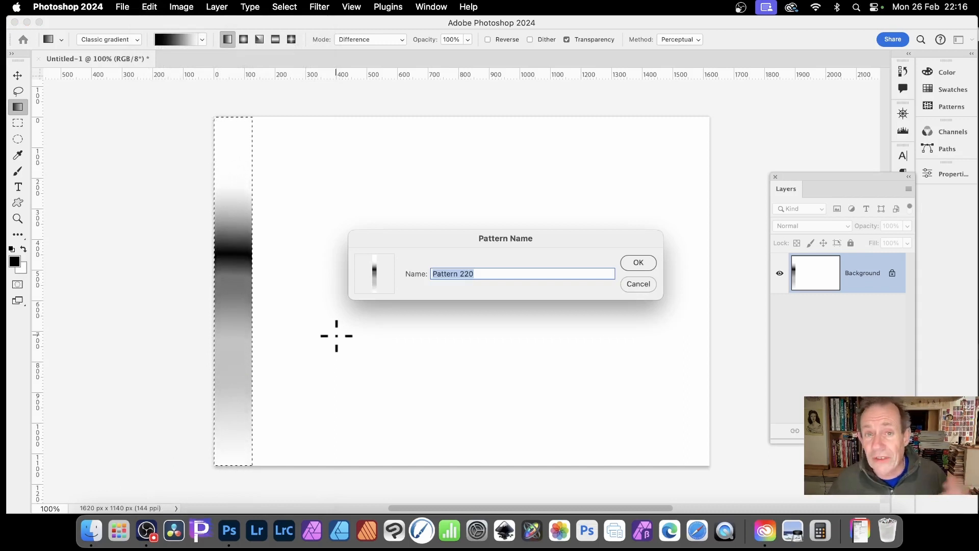
click(639, 263)
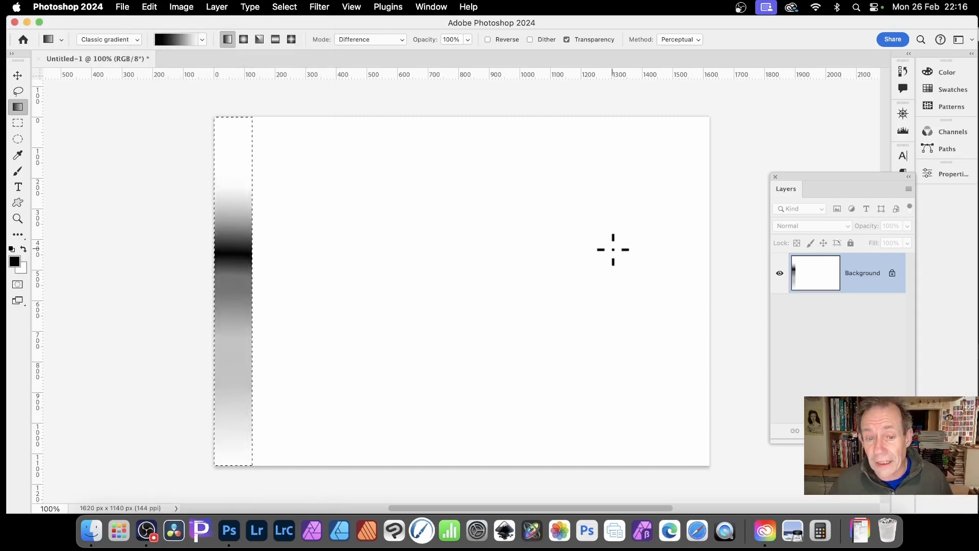
Step: Deselect the strip and fill the entire background with white again
click(284, 7)
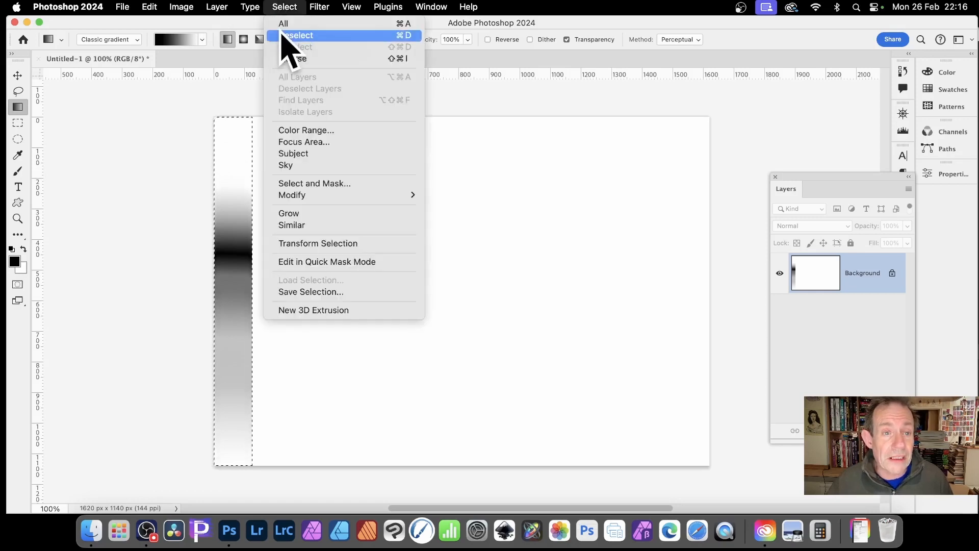
click(284, 35)
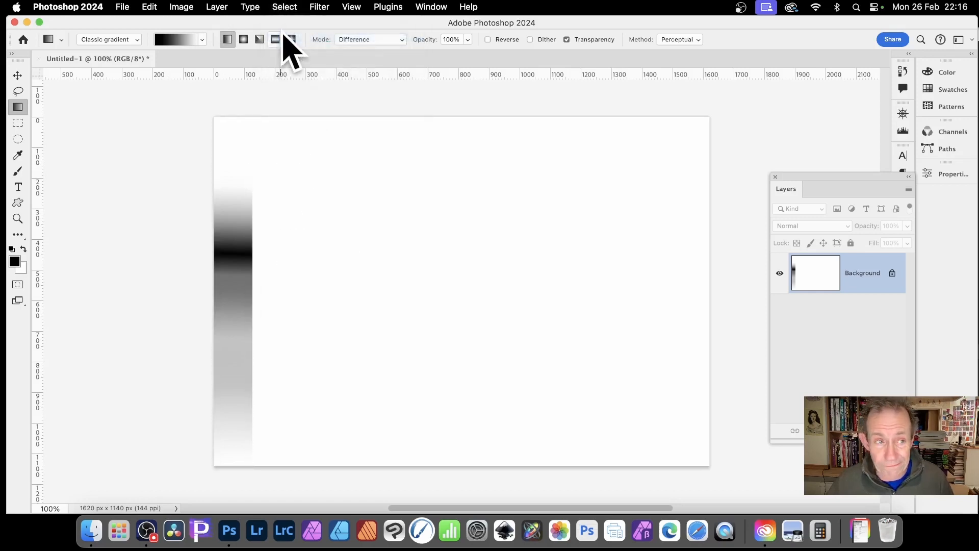
click(151, 6)
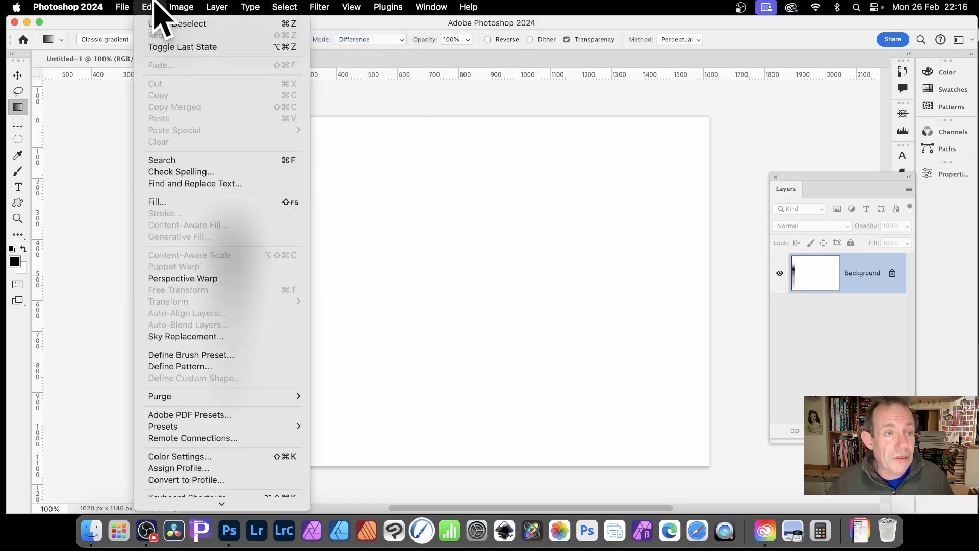
click(177, 202)
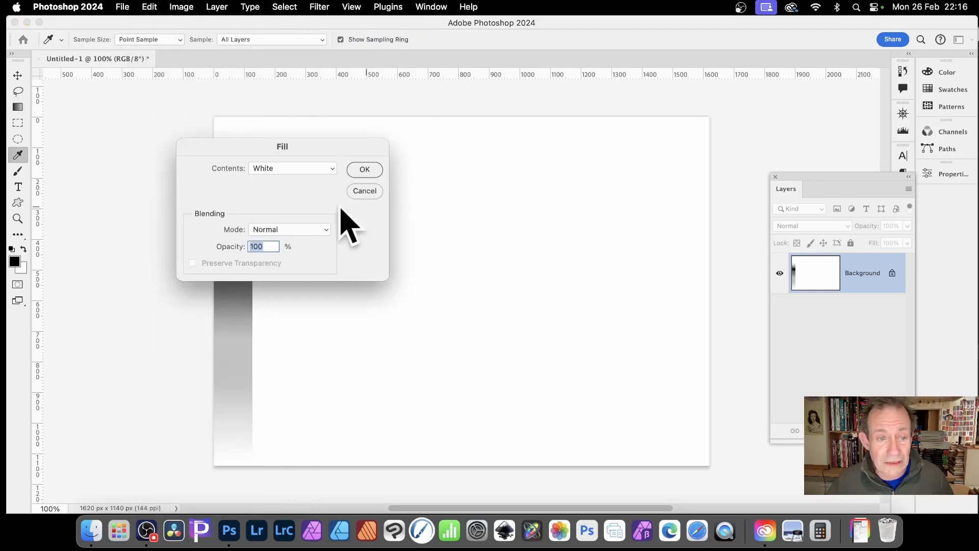
click(365, 171)
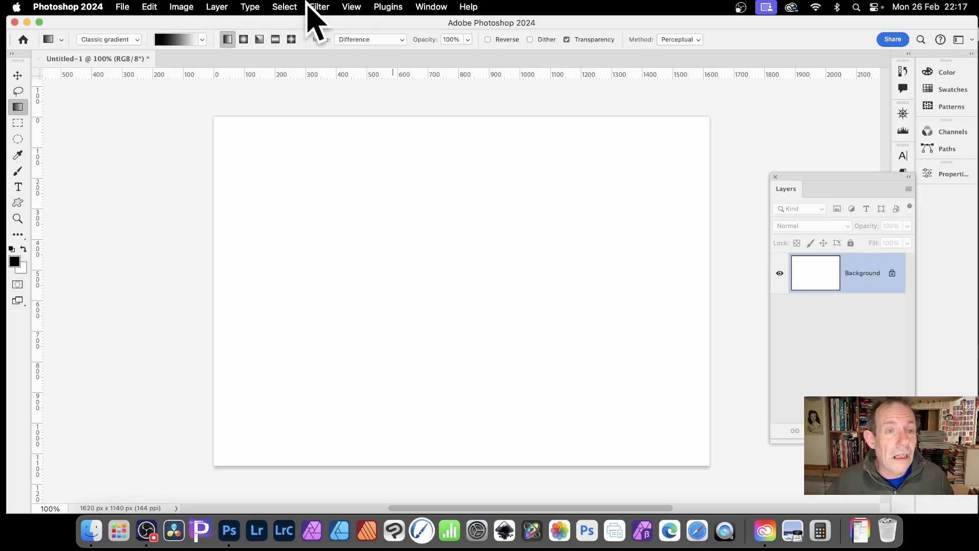
Step: Add a new empty layer above the background with the default name, Normal mode and 100% opacity
click(218, 6)
mouse_move(225, 24)
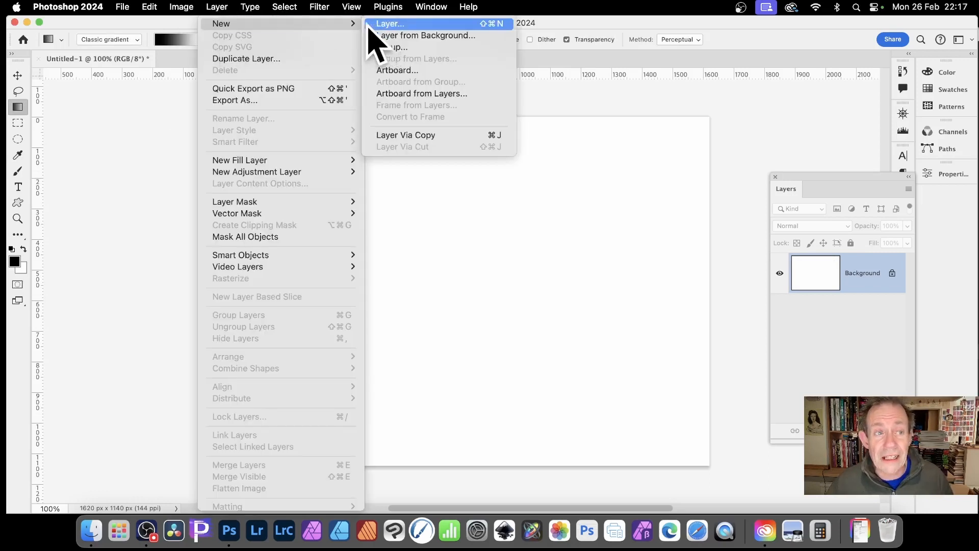
click(377, 25)
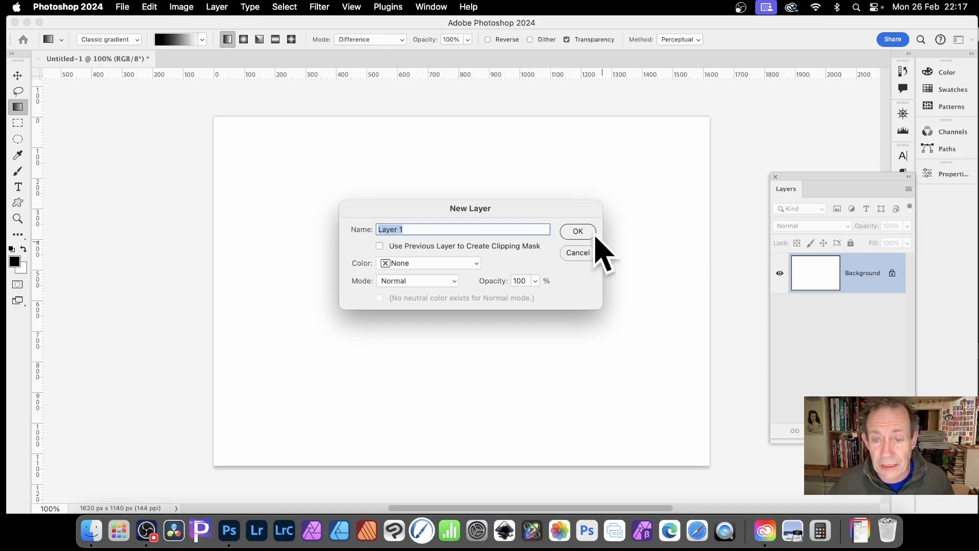
click(577, 232)
Step: Set up a pattern fill for the new layer using the plain gradient strip just before the last pattern in the list
click(153, 7)
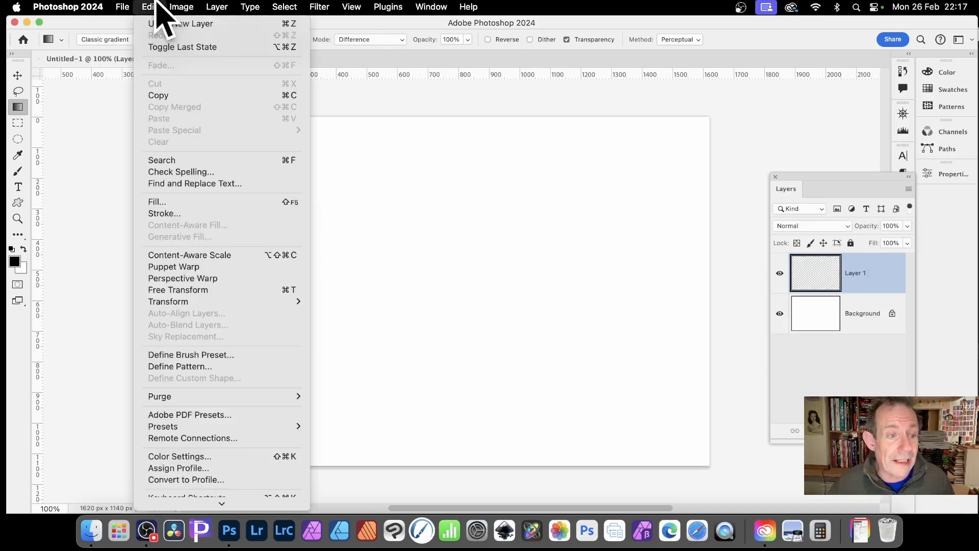
click(173, 204)
click(286, 170)
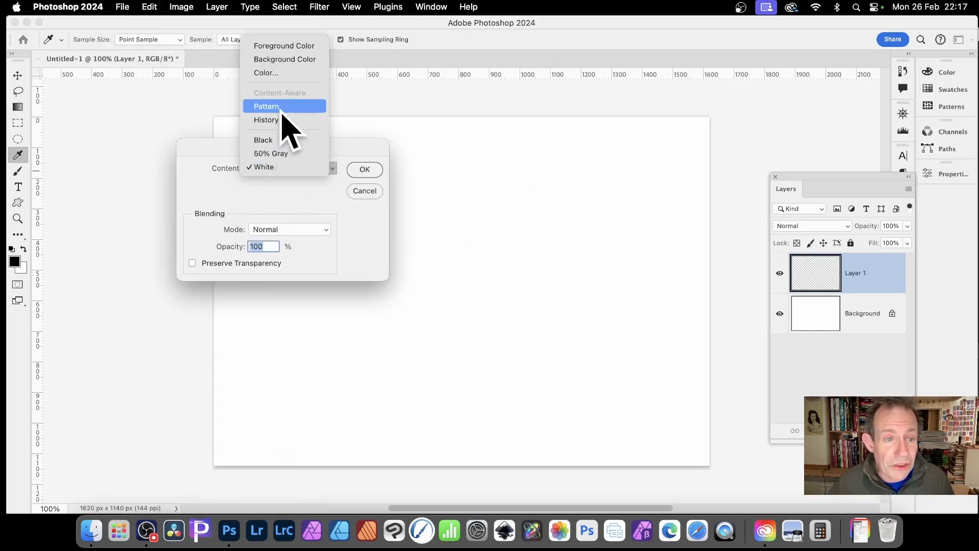
click(282, 105)
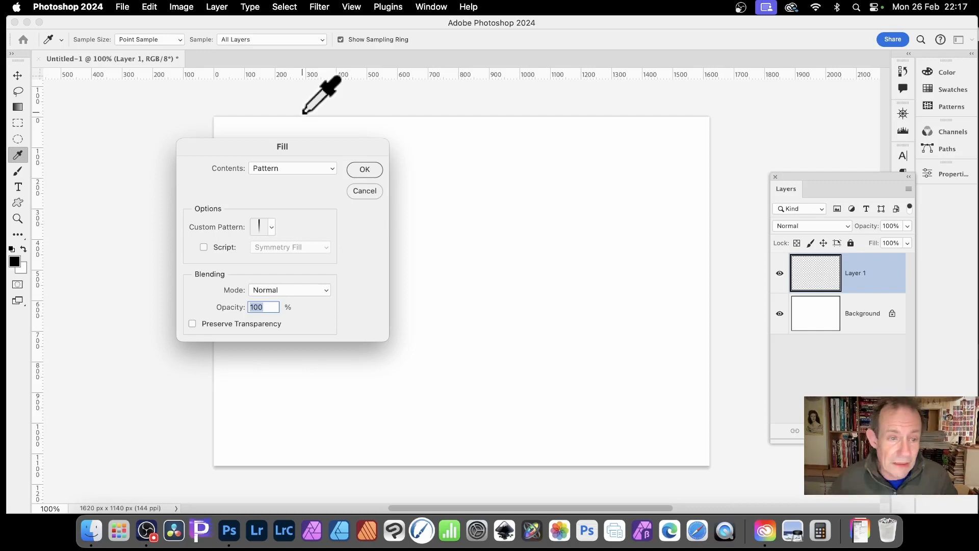
click(272, 227)
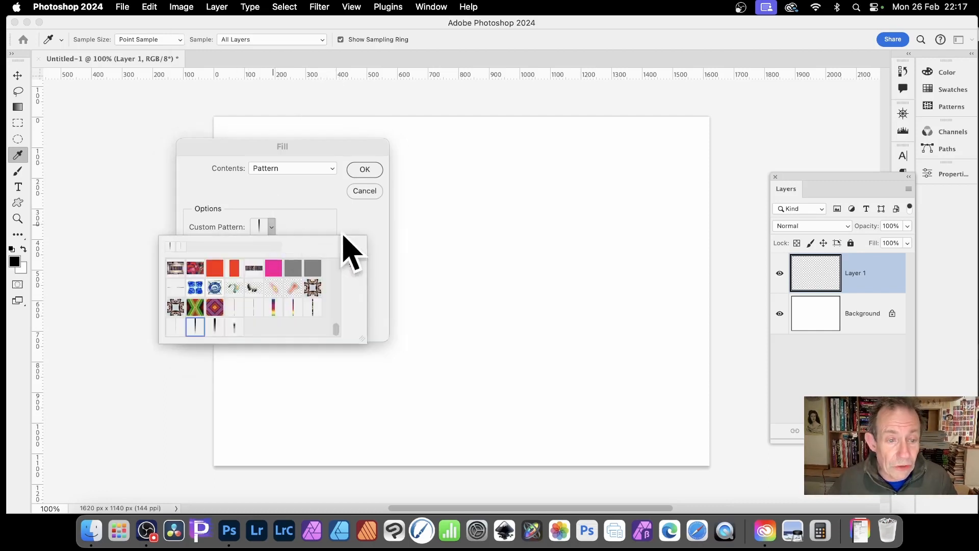
scroll(337, 326, down, 3)
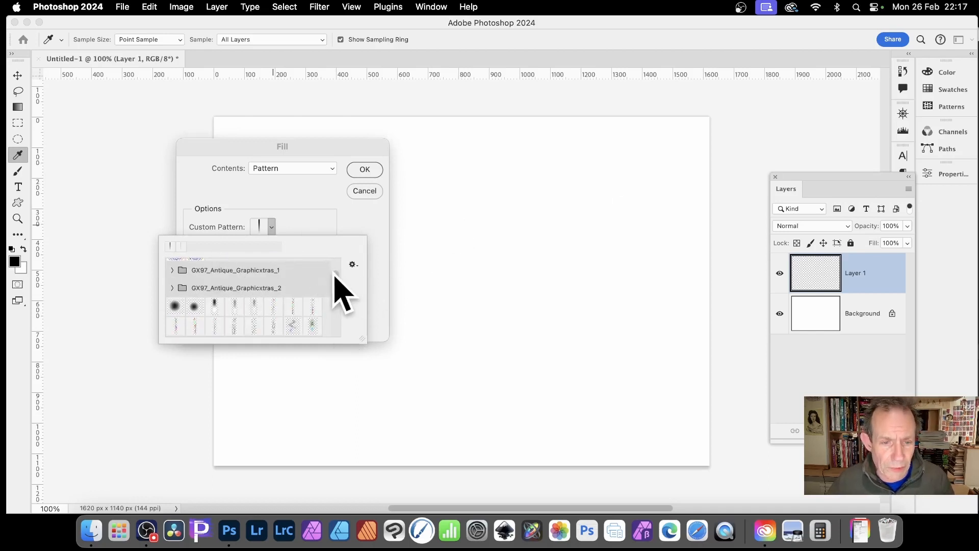
drag(336, 273, 337, 331)
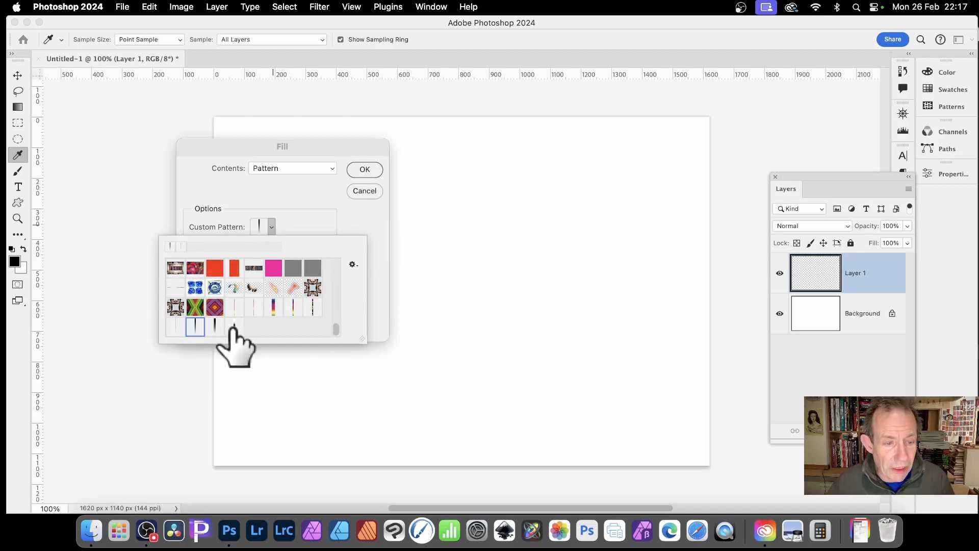
click(215, 327)
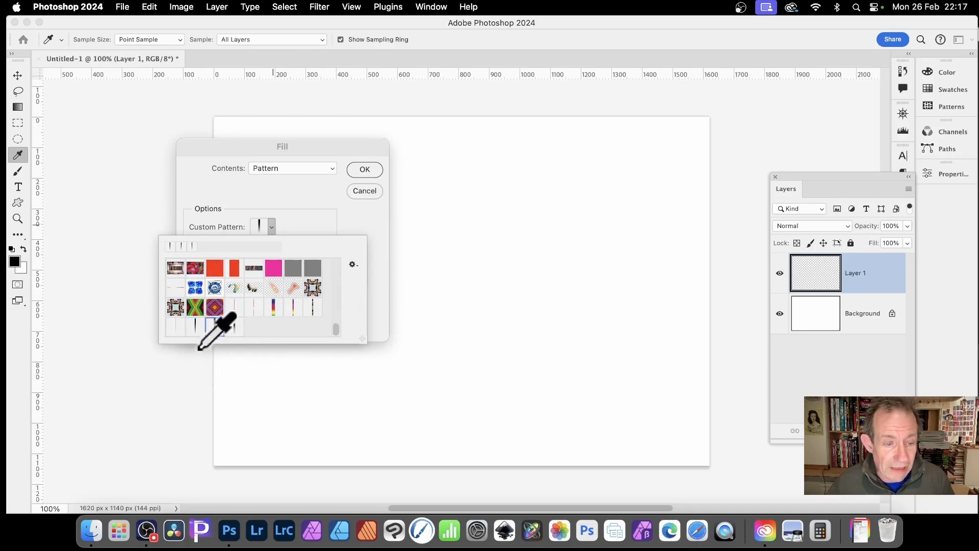
click(378, 306)
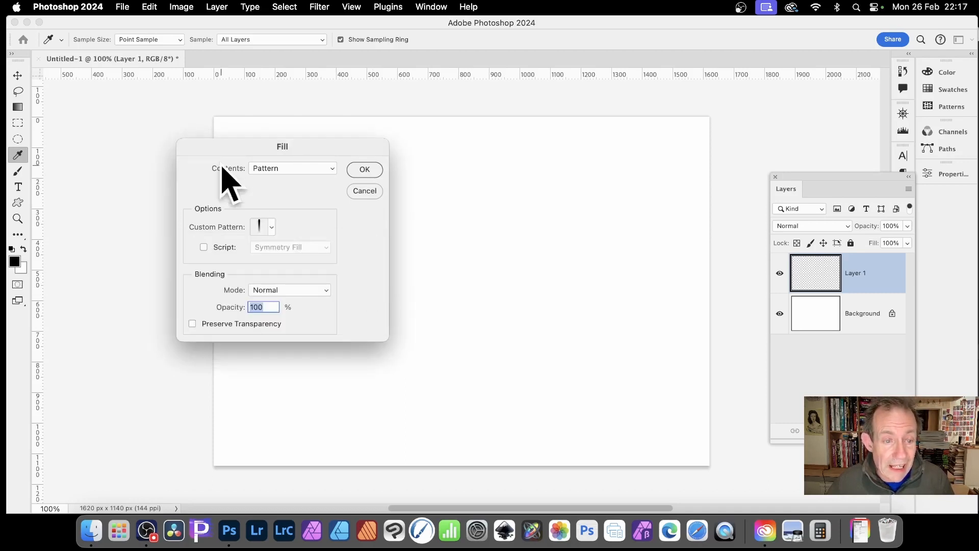
Step: Enable the scripted fill with the Symmetry Fill script and accept the fill to reach its options
click(204, 247)
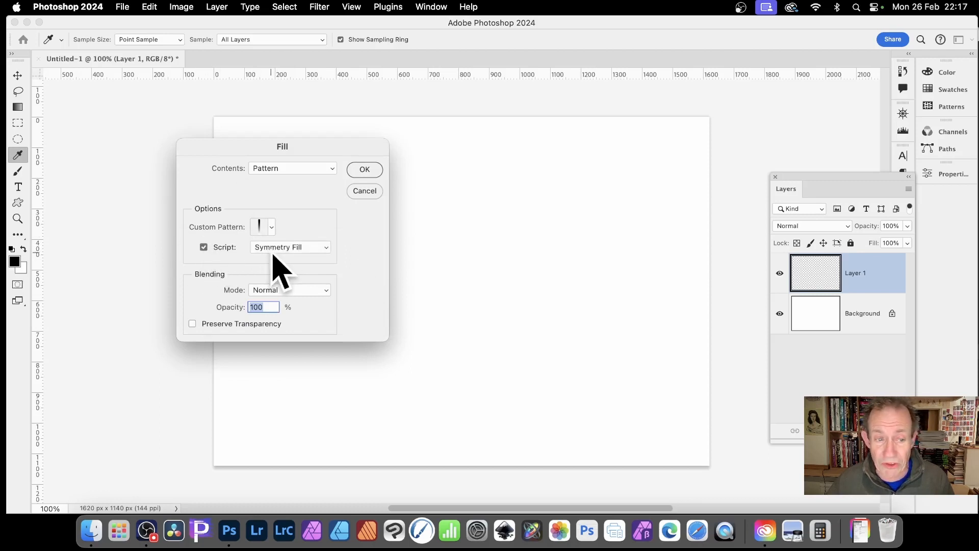
click(276, 249)
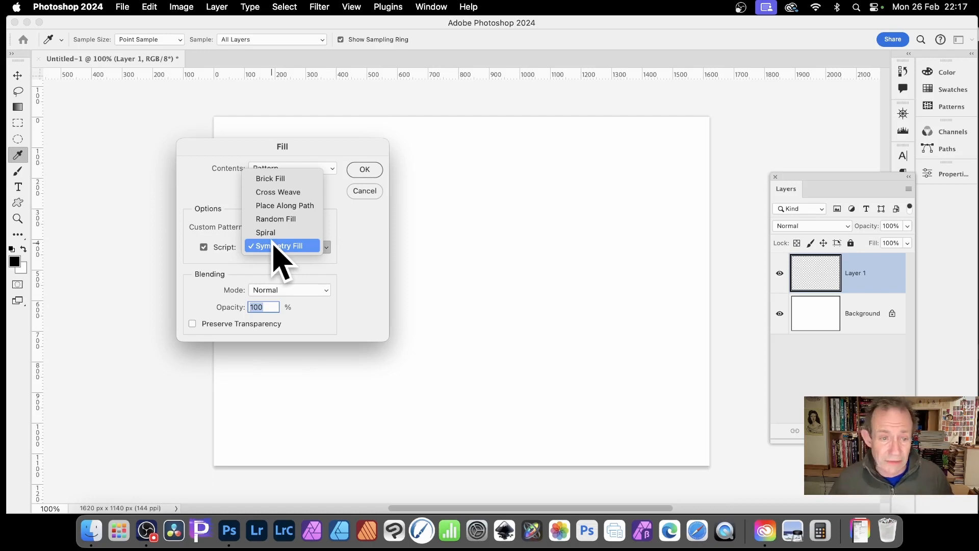
click(280, 247)
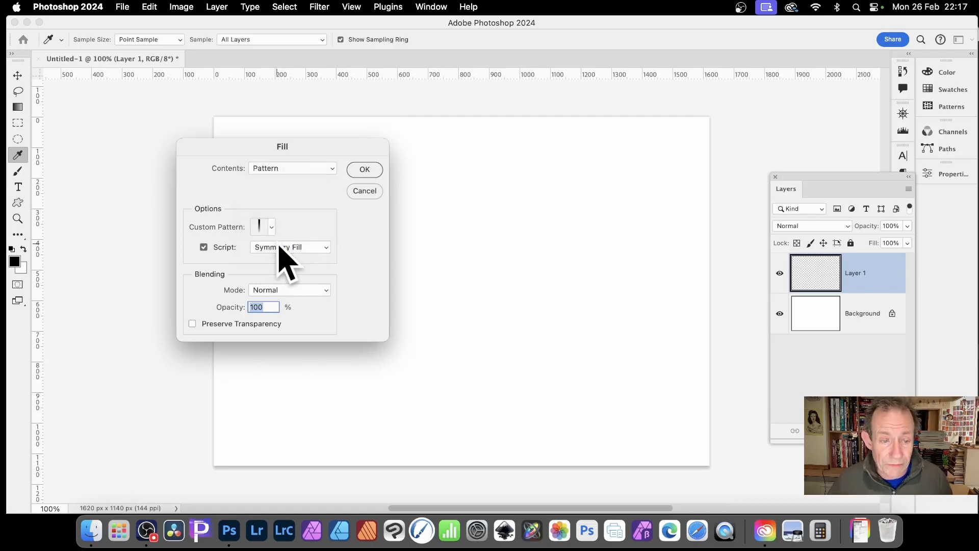
click(364, 169)
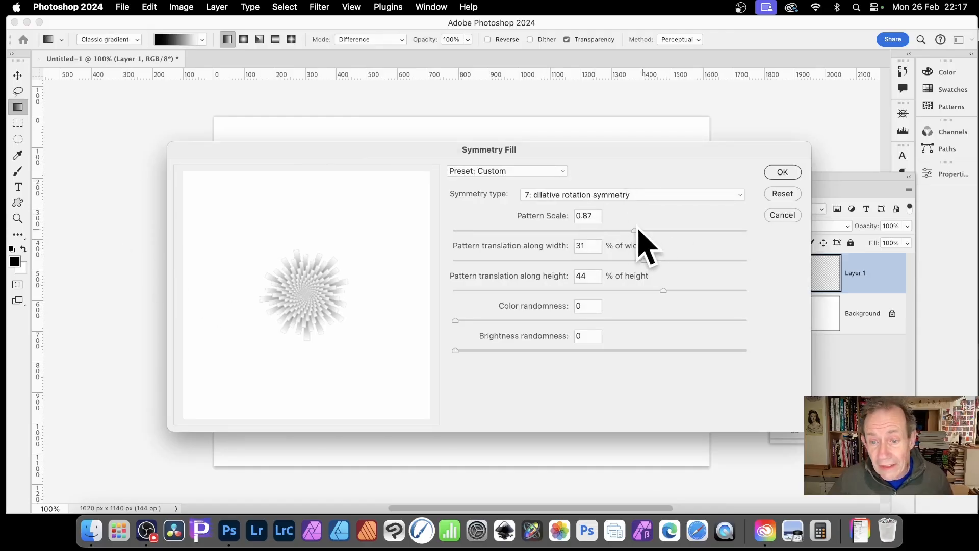
Step: Fill the layer using symmetry type 7, dilative rotation symmetry, with the pattern scale at 1.25
drag(635, 230, 755, 231)
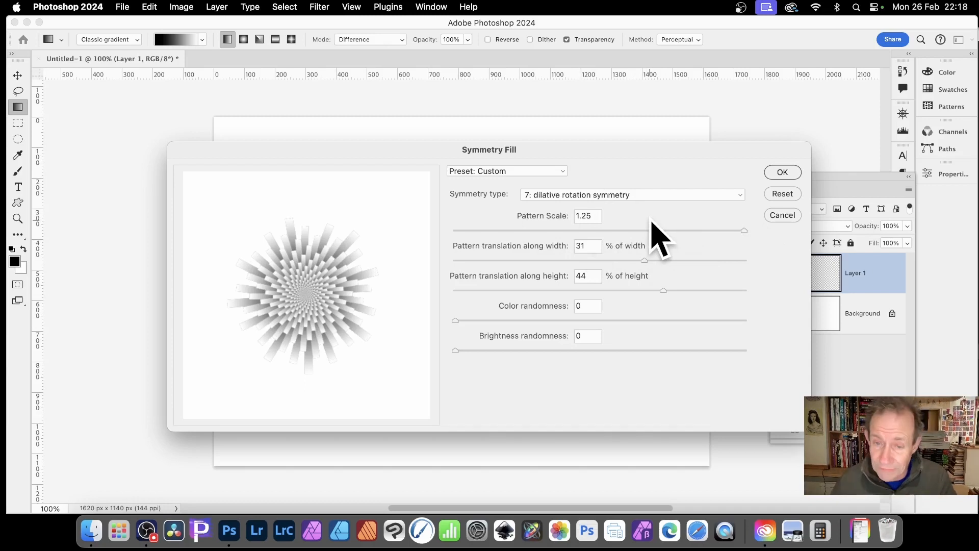
click(559, 195)
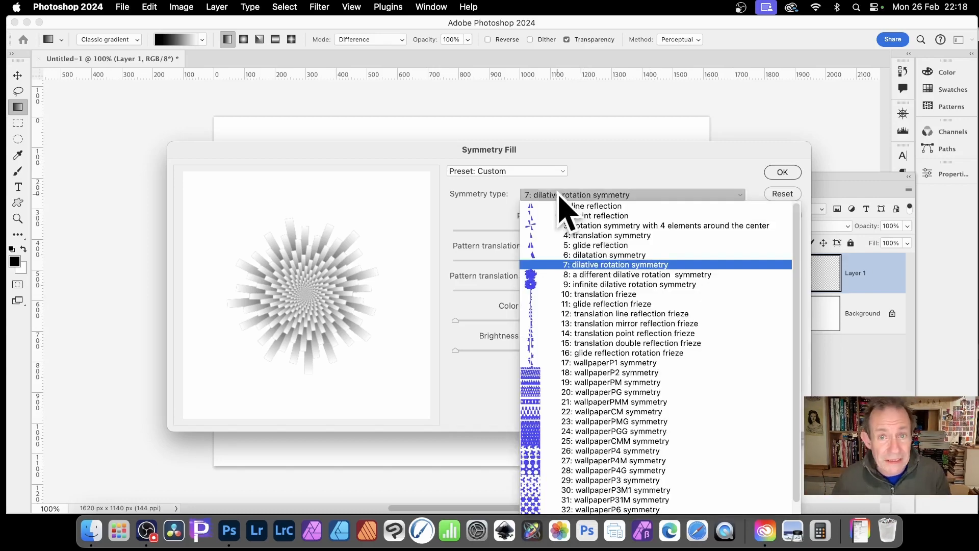
click(592, 265)
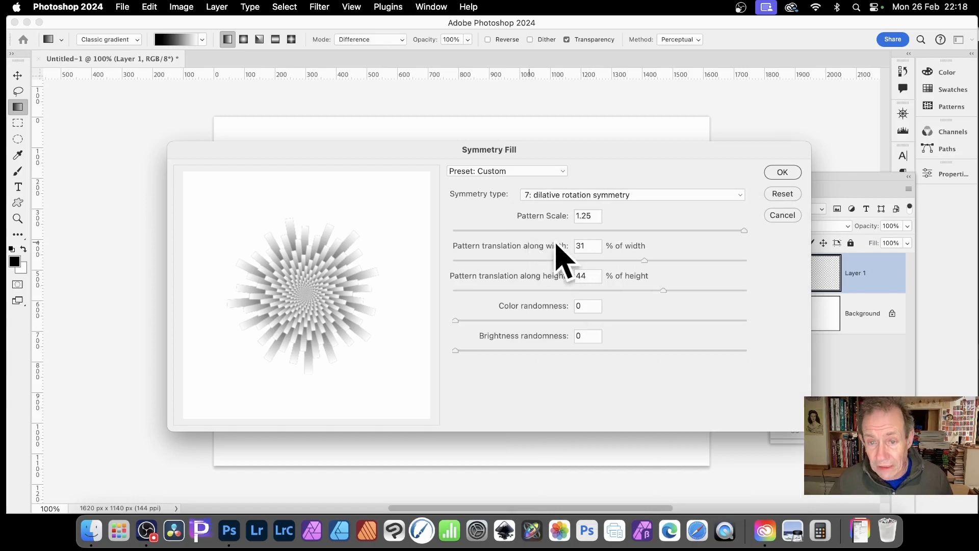
double_click(590, 245)
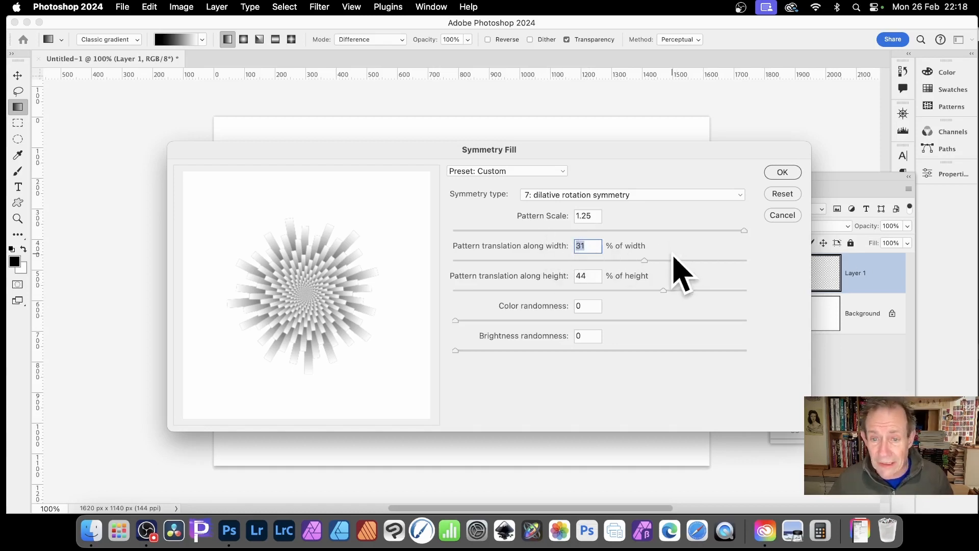
click(784, 175)
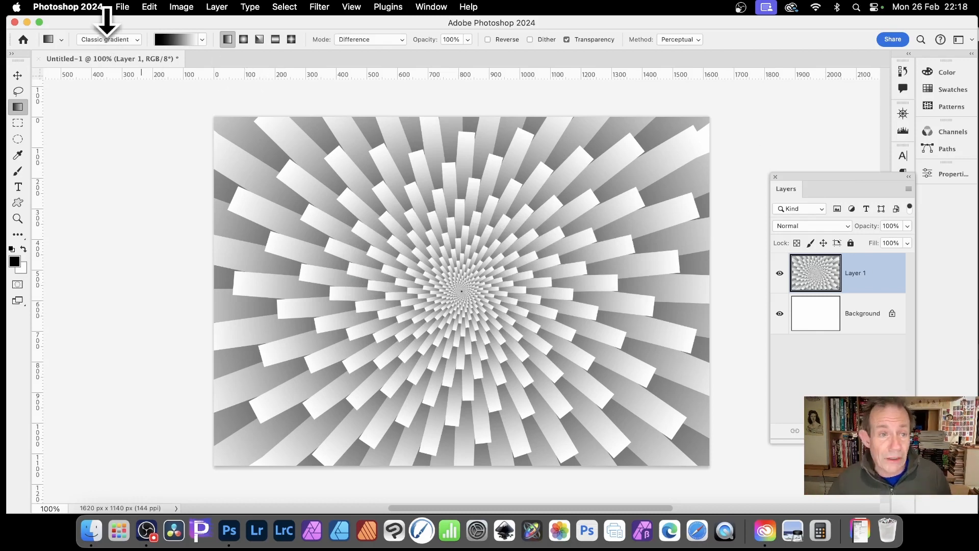
Step: Add a Drop Shadow effect to Layer 1, accepting the offered shadow settings
click(222, 7)
mouse_move(234, 131)
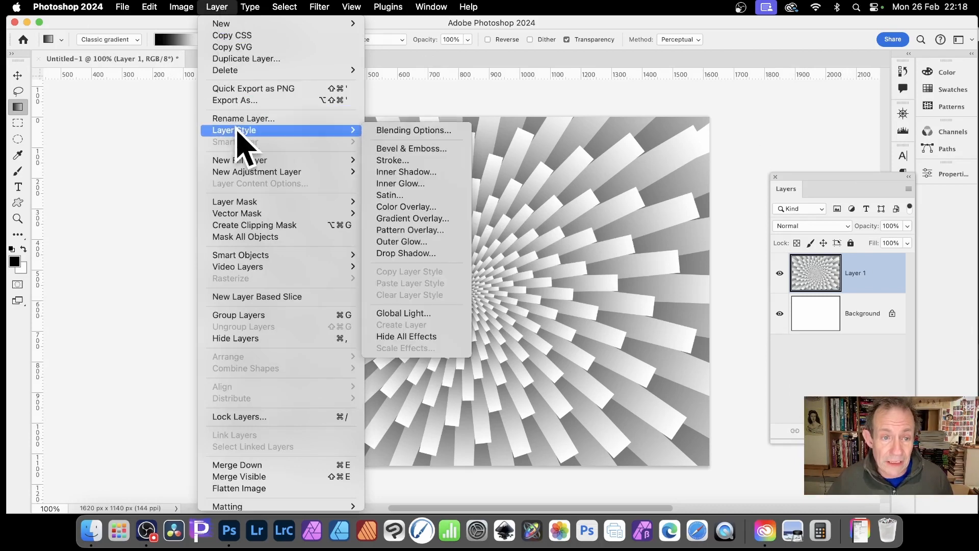
click(434, 253)
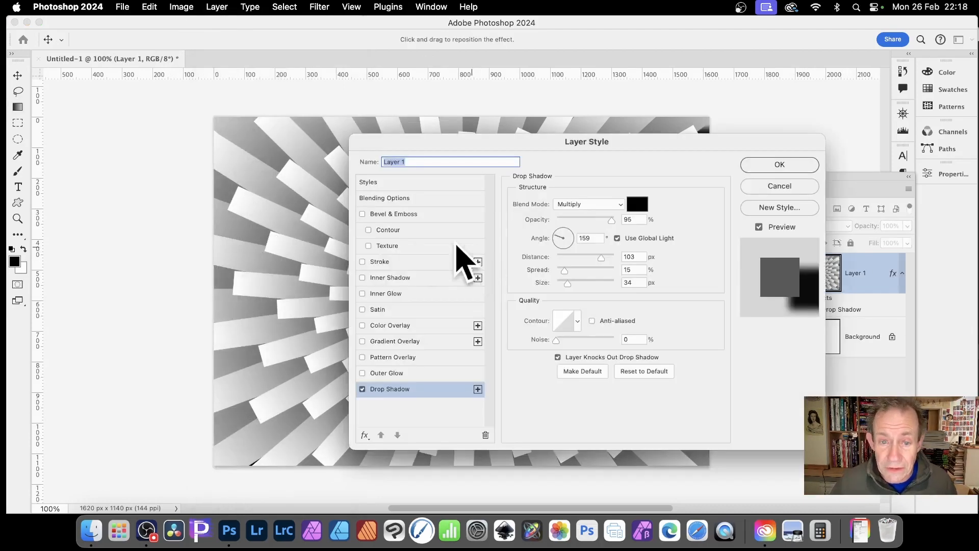
click(790, 163)
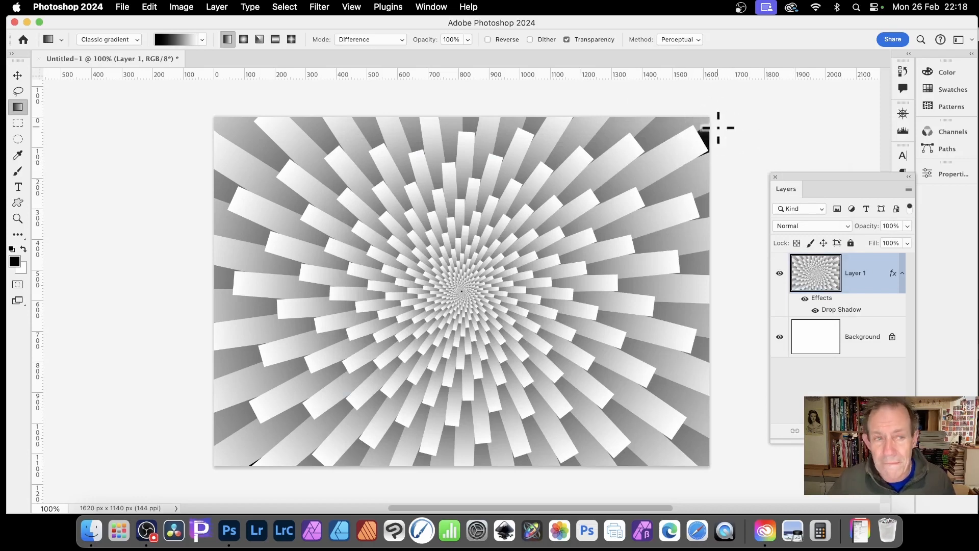
Step: Add a new empty layer above Layer 1 with the default name and options
click(214, 7)
mouse_move(219, 24)
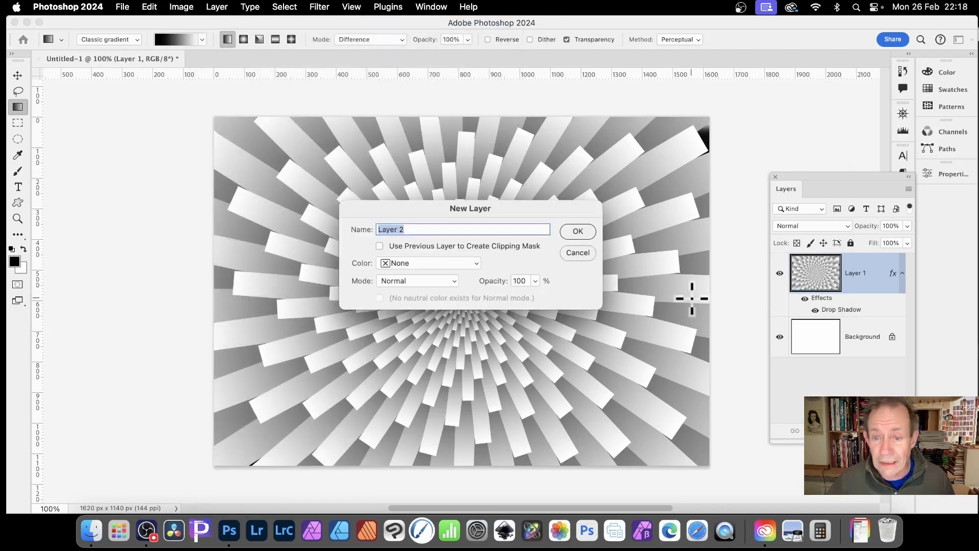
click(584, 232)
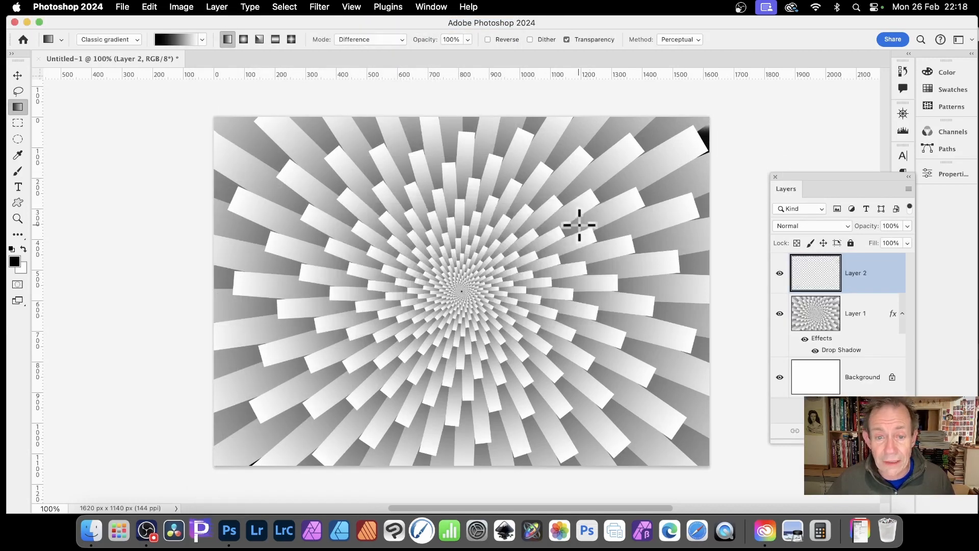
Step: Fill Layer 2 with the same gradient strip pattern through Symmetry Fill, reducing the pattern scale to 1.1
click(156, 7)
click(184, 202)
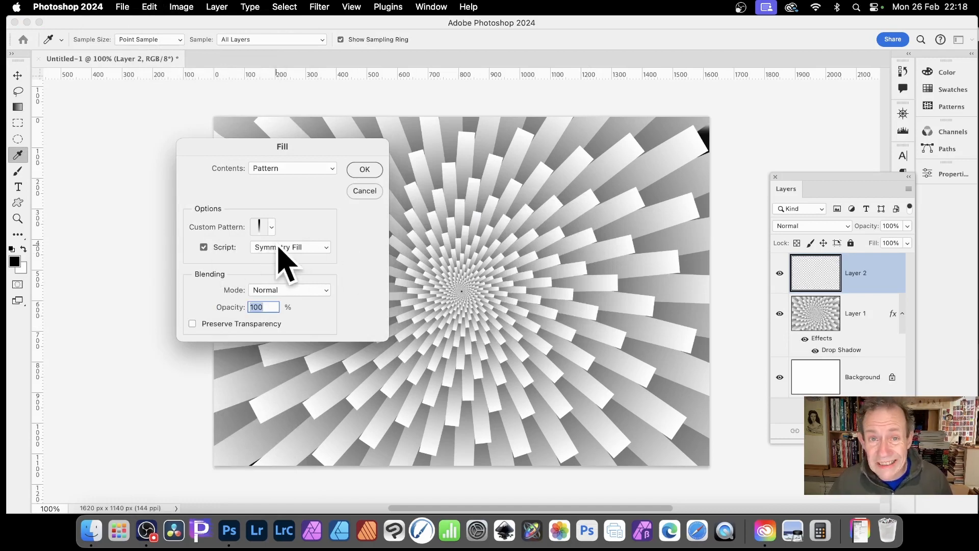
click(375, 171)
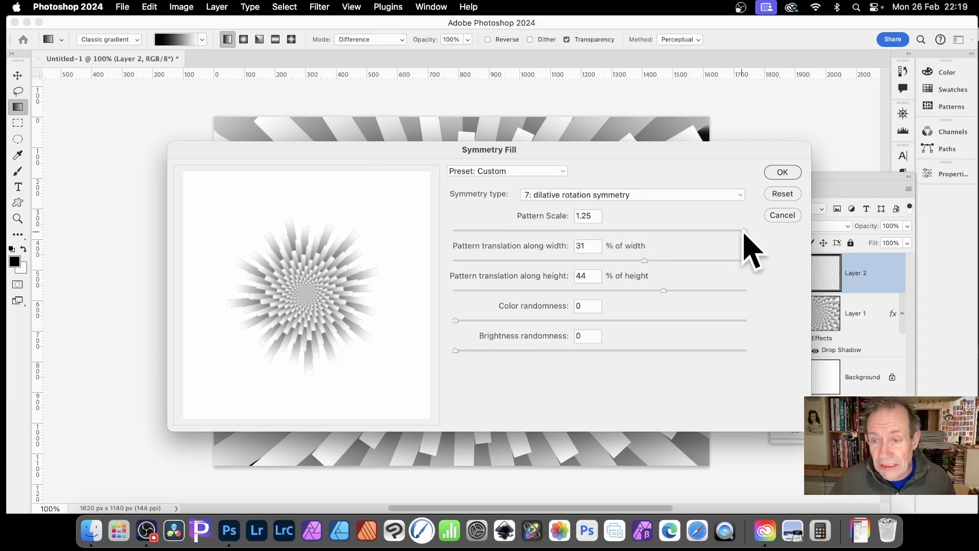
drag(744, 231, 698, 231)
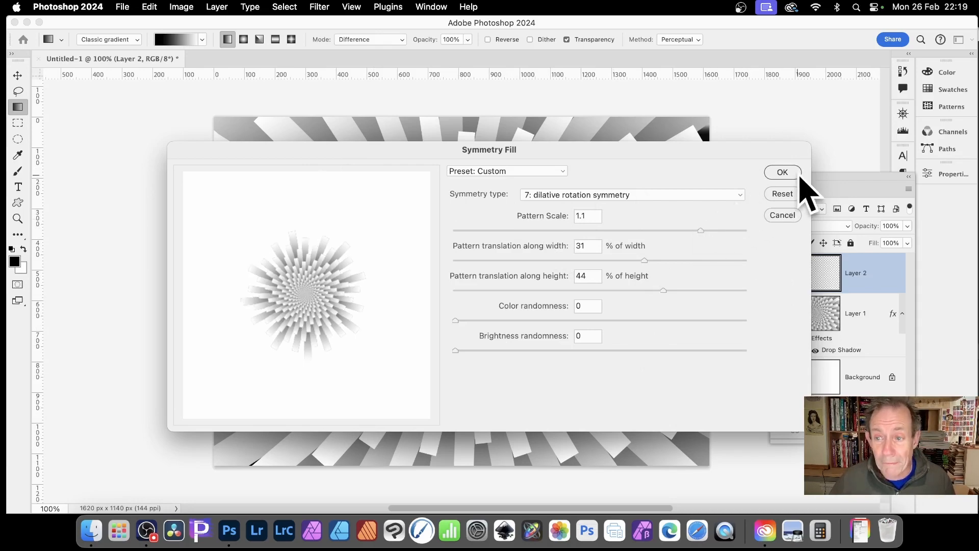
click(783, 173)
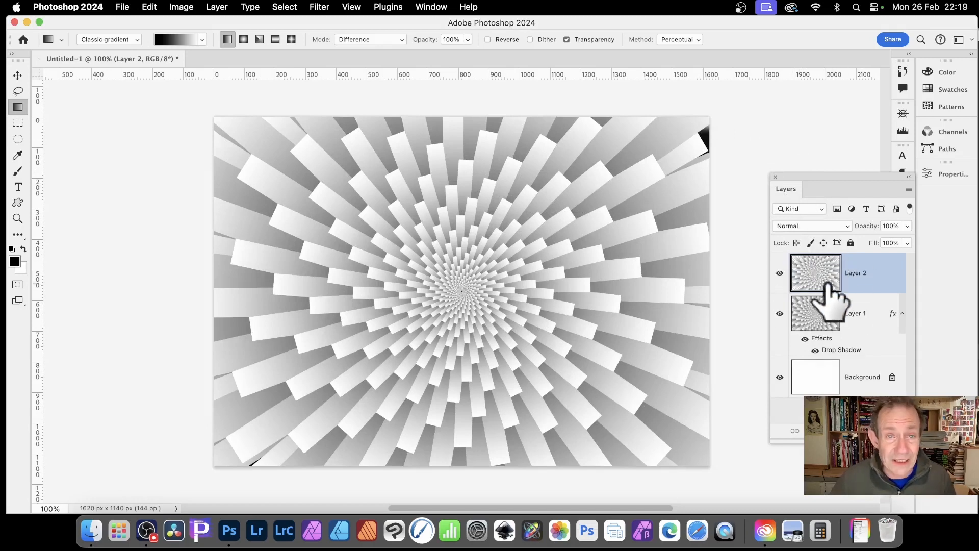
Step: Apply a Drop Shadow to Layer 2 with the same settings as on Layer 1
click(217, 6)
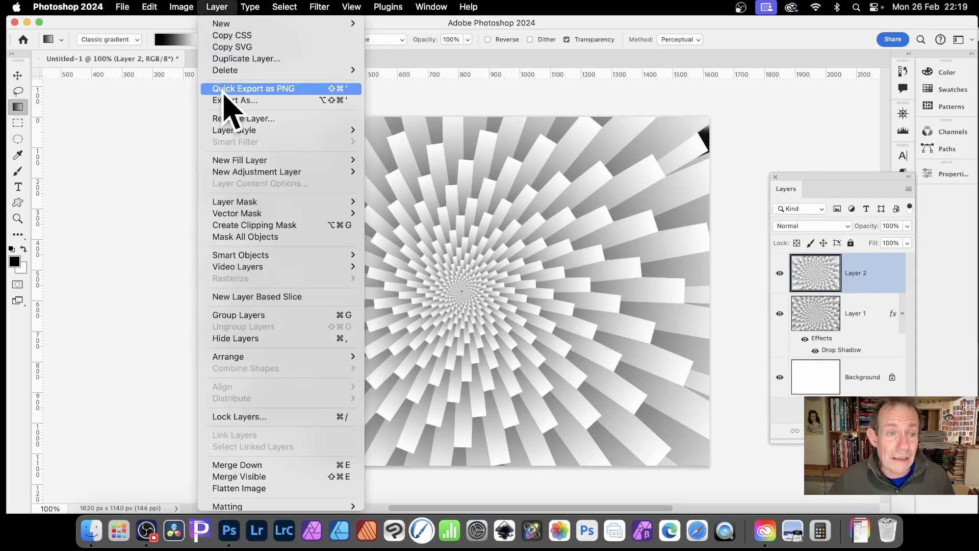
mouse_move(240, 132)
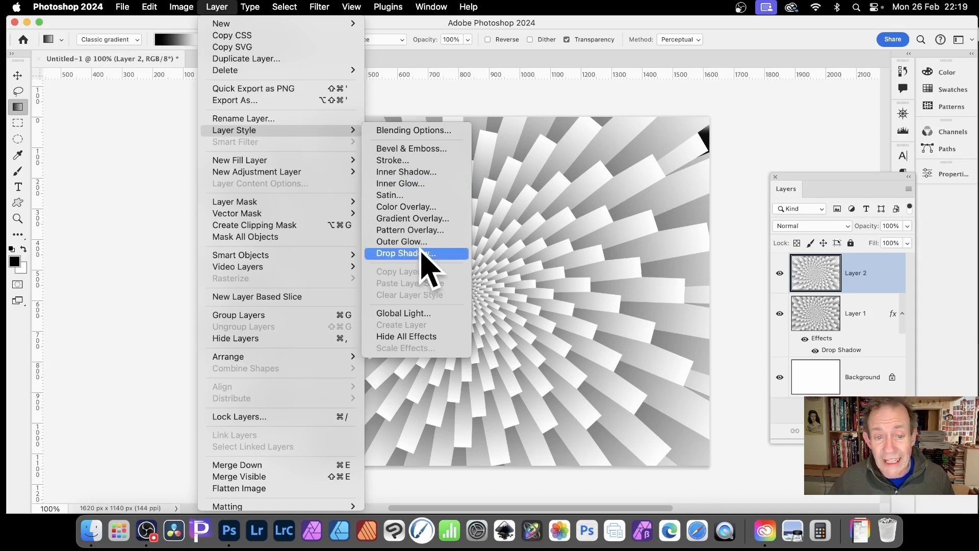
click(425, 252)
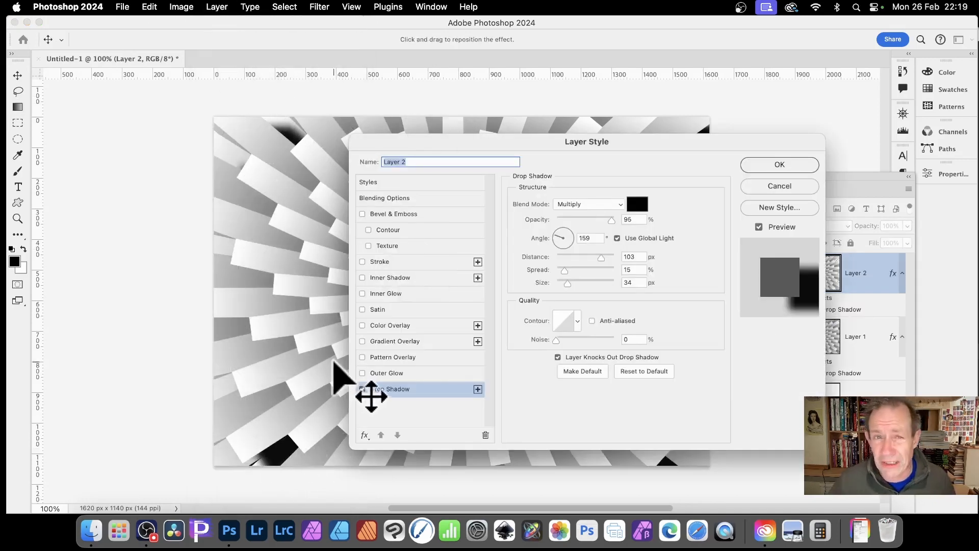
click(786, 165)
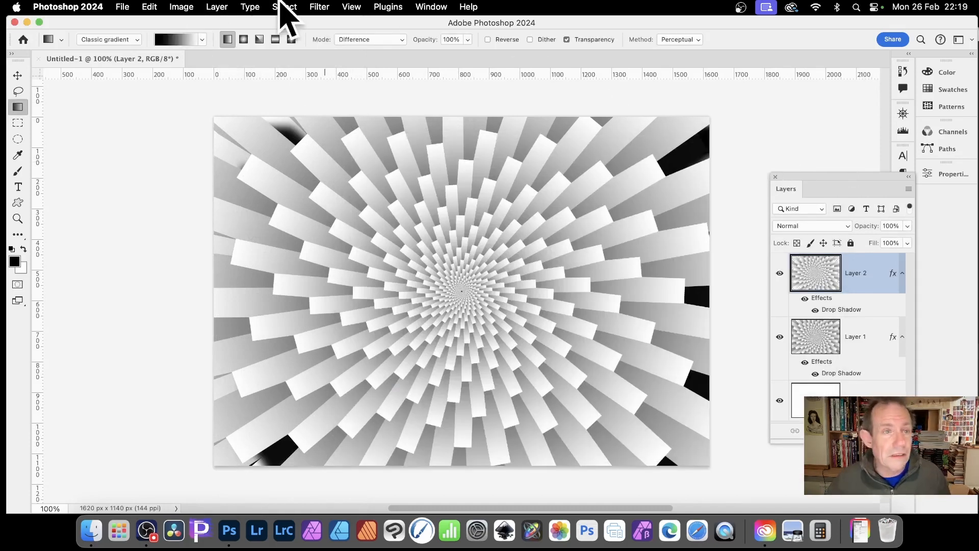
Step: Add another empty layer above Layer 2 with the default name and options
click(221, 7)
mouse_move(229, 26)
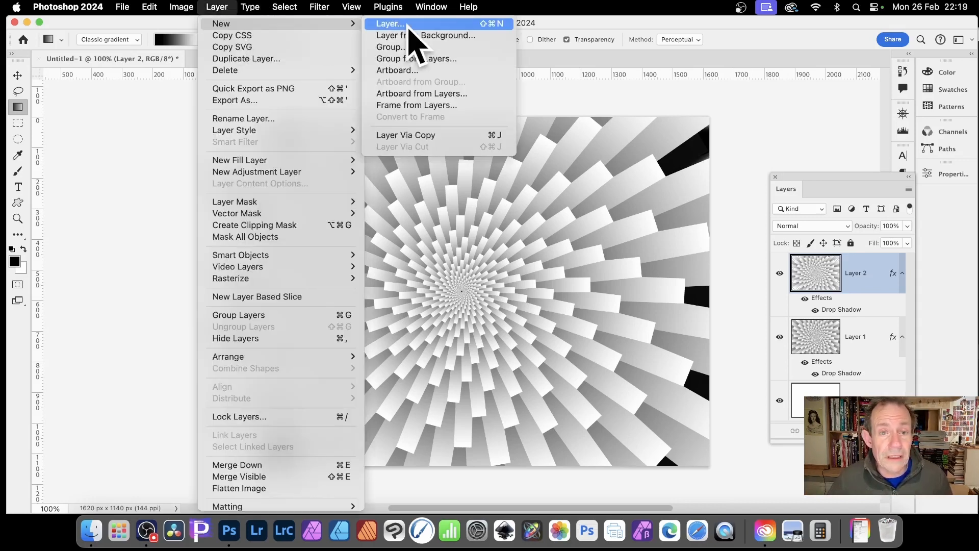
click(390, 23)
click(578, 232)
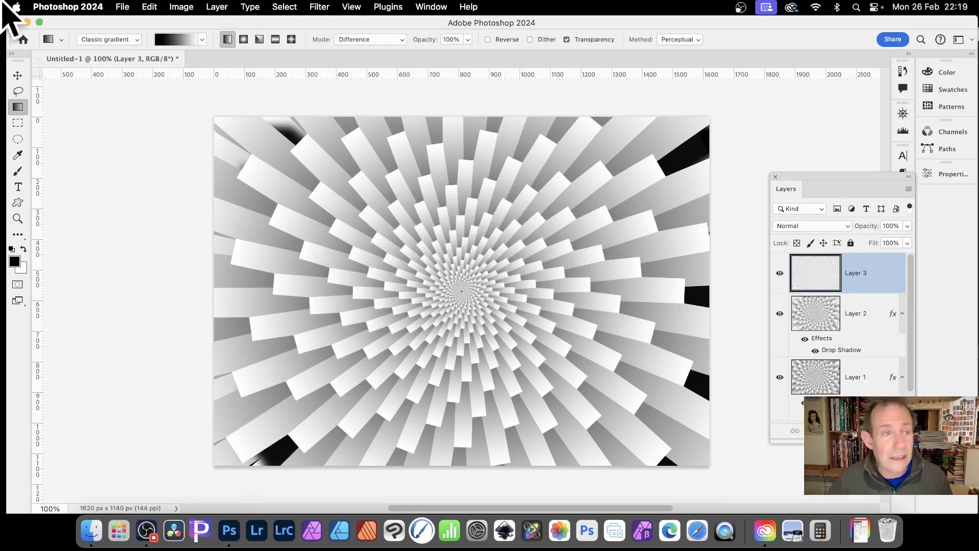
Step: Fill Layer 3 with the same gradient strip pattern through Symmetry Fill, reducing the pattern scale to 0.98
click(149, 7)
click(164, 202)
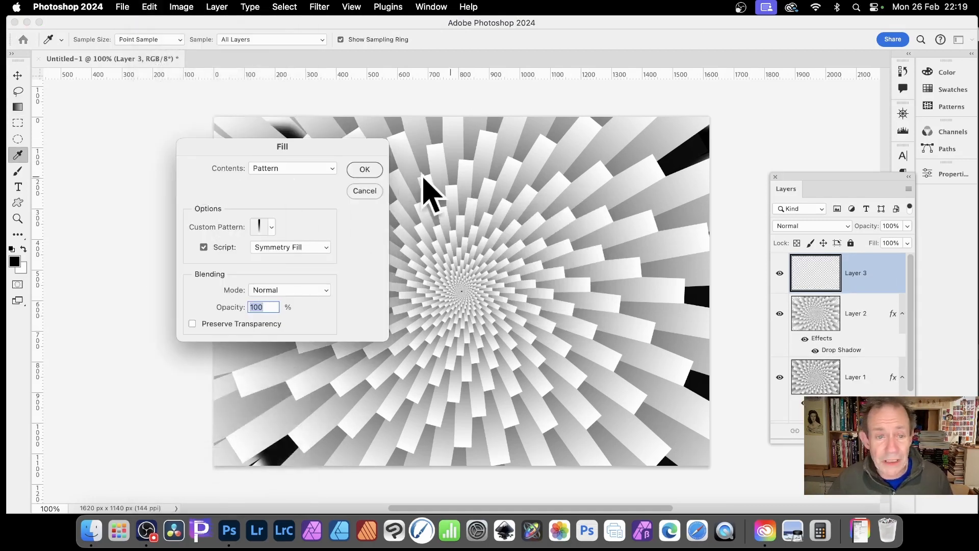
click(365, 169)
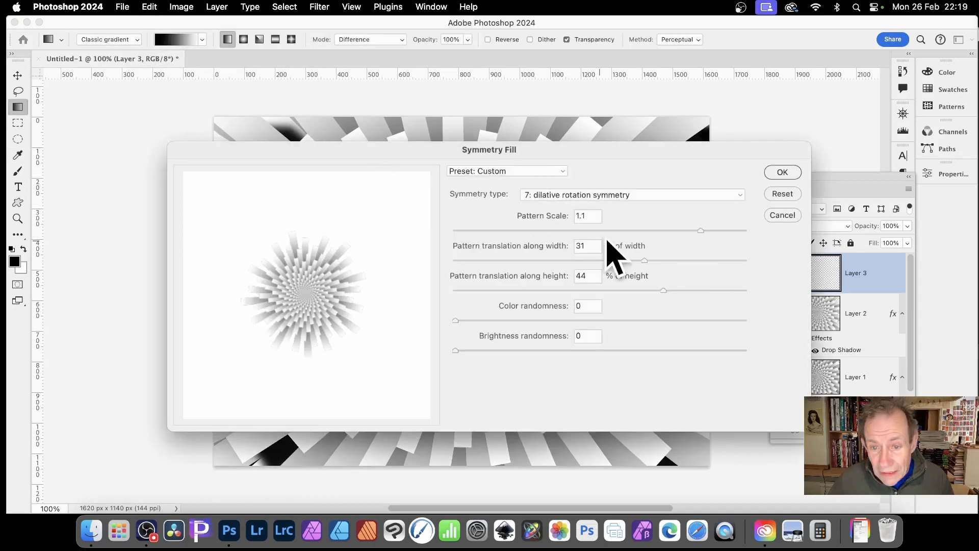
click(686, 231)
drag(686, 231, 667, 231)
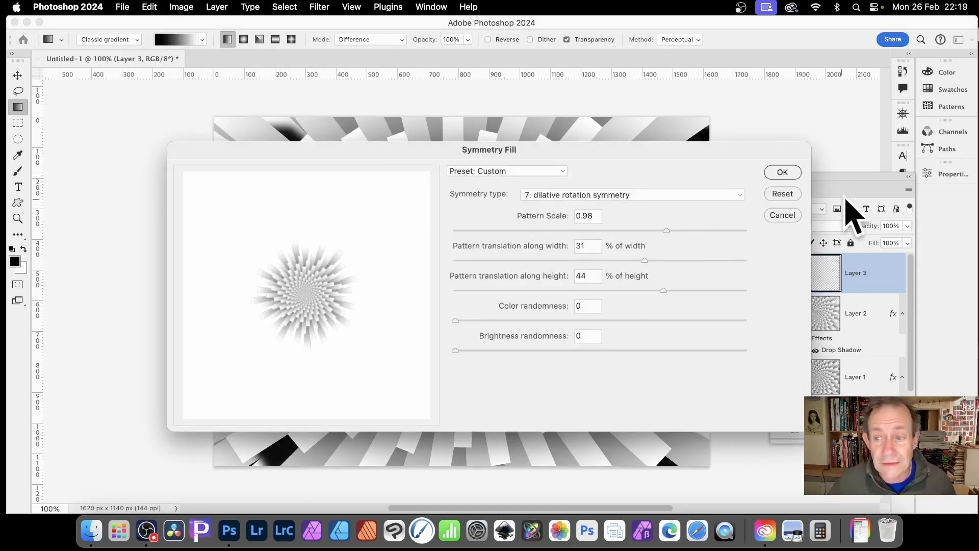
click(782, 173)
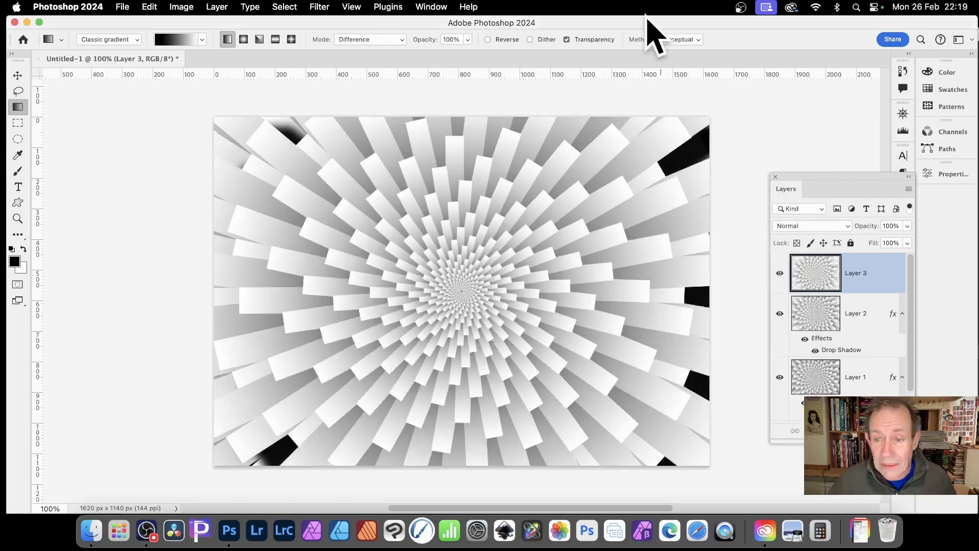
Step: Apply a Drop Shadow to Layer 3 with 95% opacity, 159° angle, 103 px distance, 15% spread and 34 px size
click(218, 7)
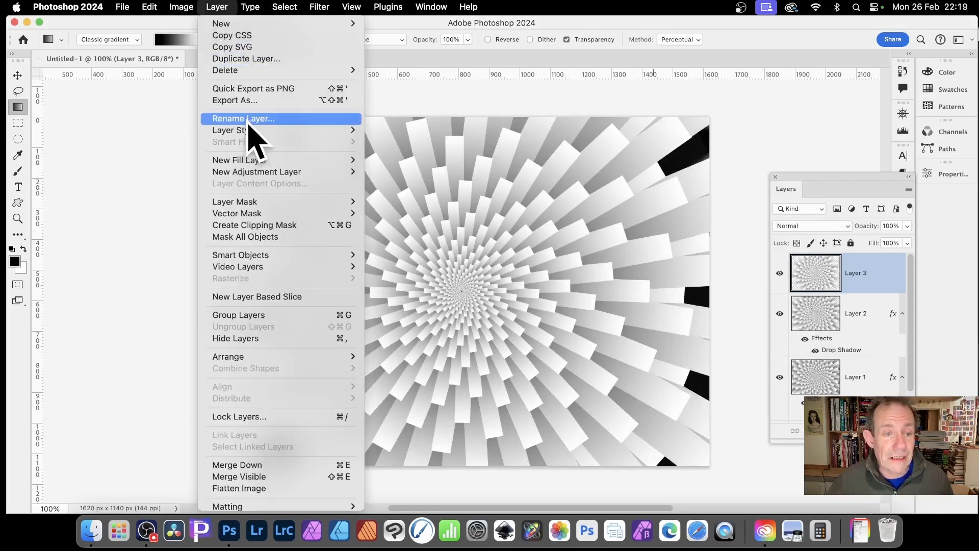
mouse_move(251, 131)
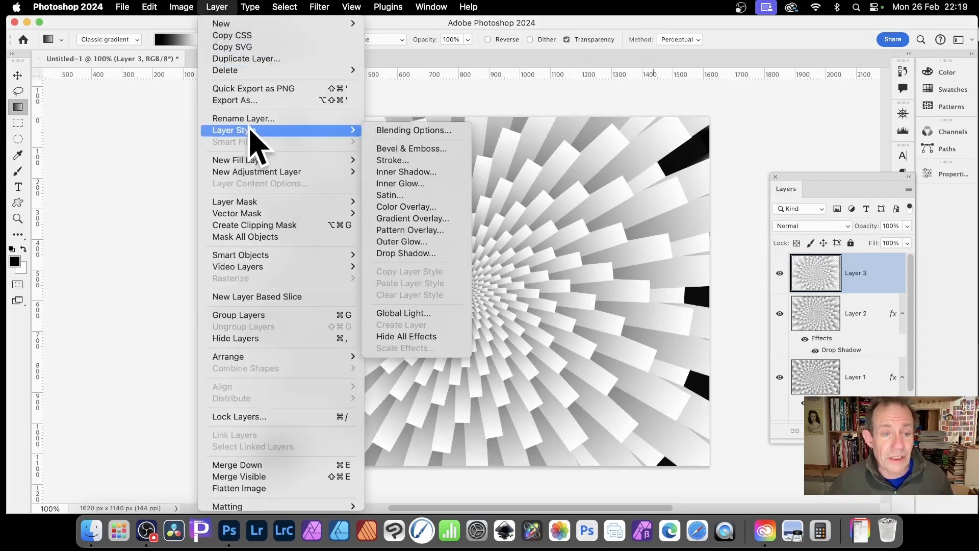
click(435, 253)
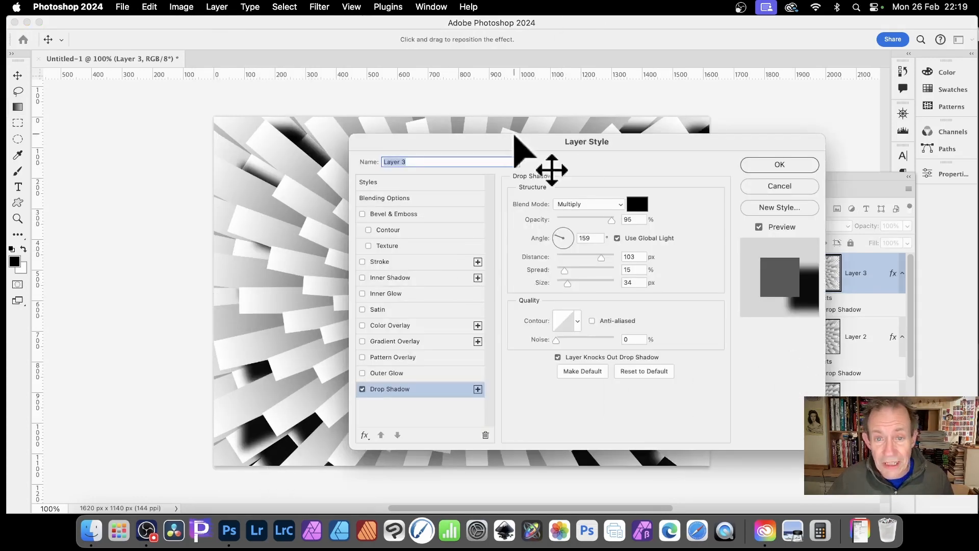
drag(514, 149, 450, 101)
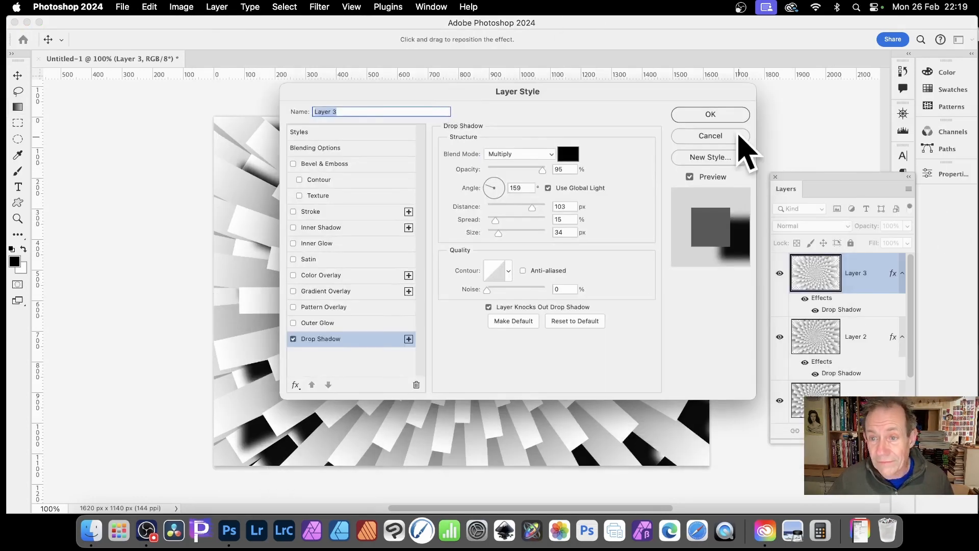
click(714, 114)
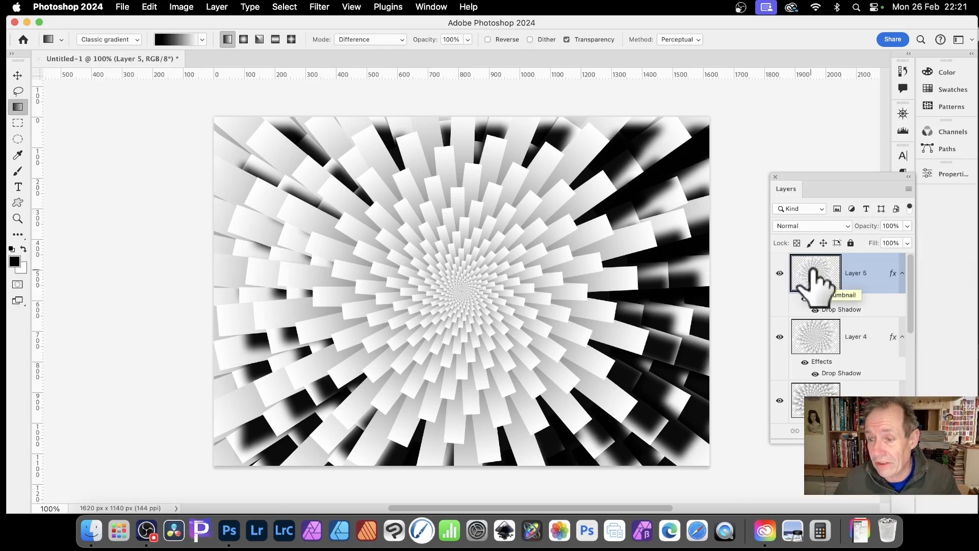
Step: Try shifting Layer 5 toward the canvas's upper-left corner with the Move tool, and undo the move
click(18, 76)
drag(485, 293, 435, 242)
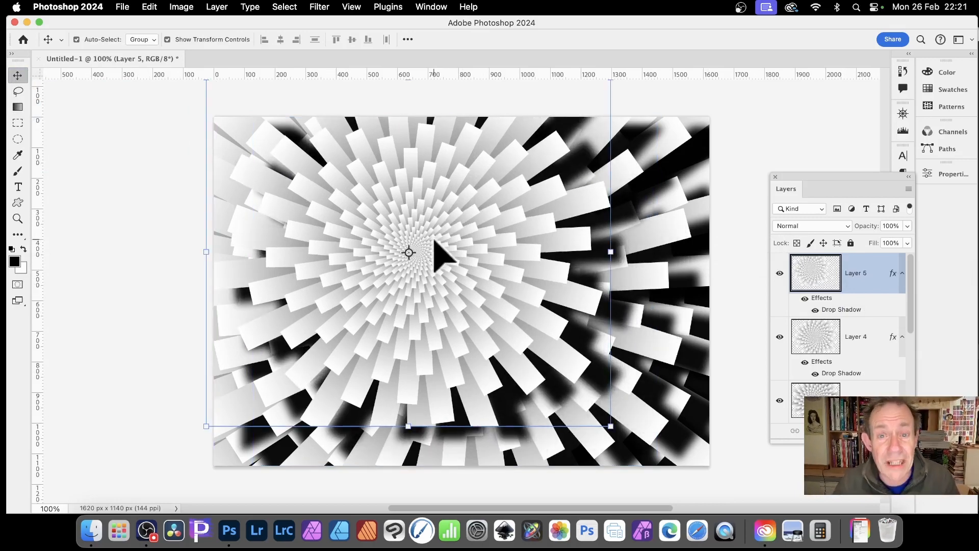
key(super+z)
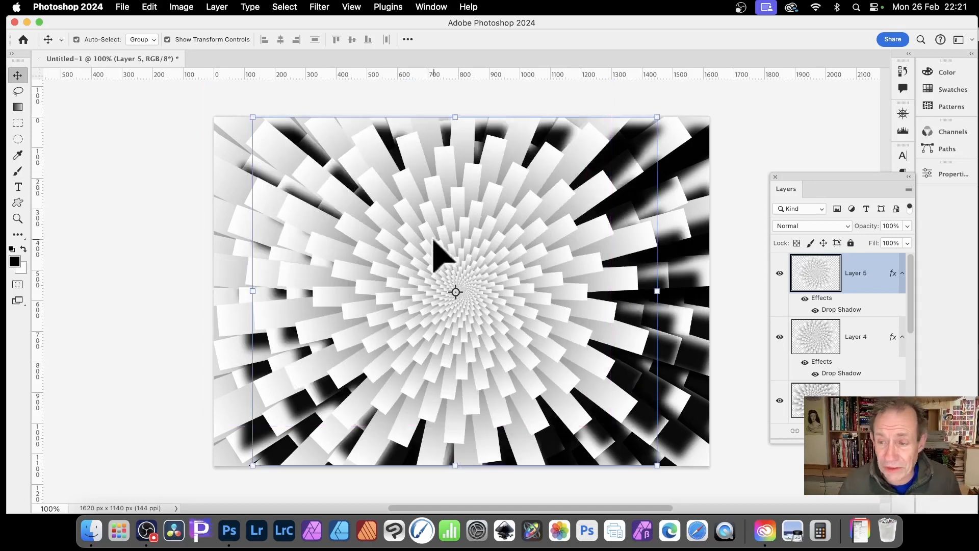
Step: Select Layer 5 through Layer 1 together and examine which layer style commands are available for the multiple selection
shift+click(862, 357)
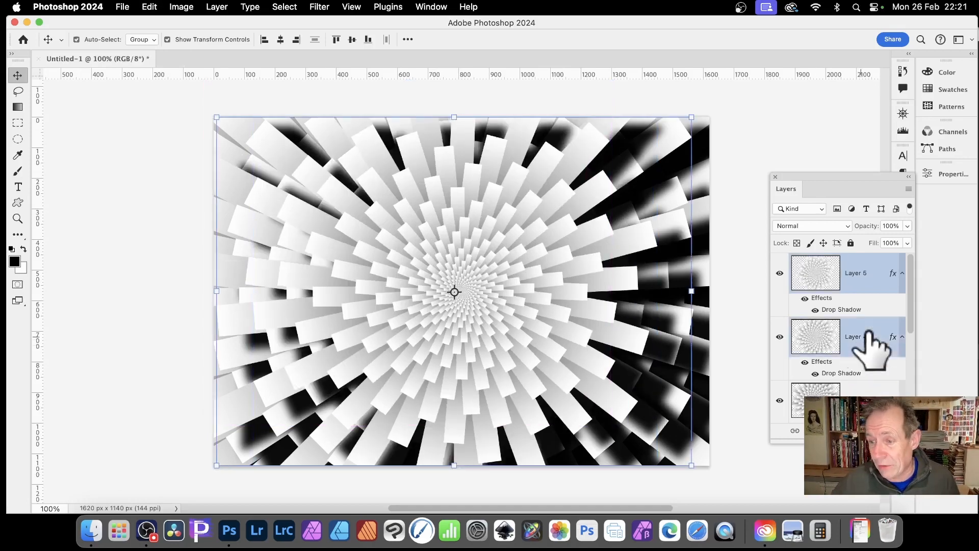
drag(911, 295, 933, 403)
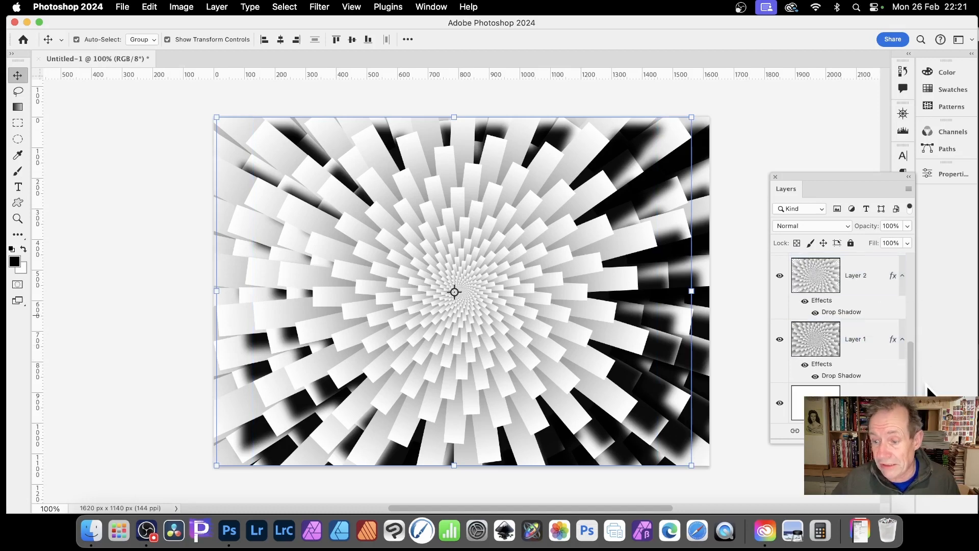
shift+click(852, 350)
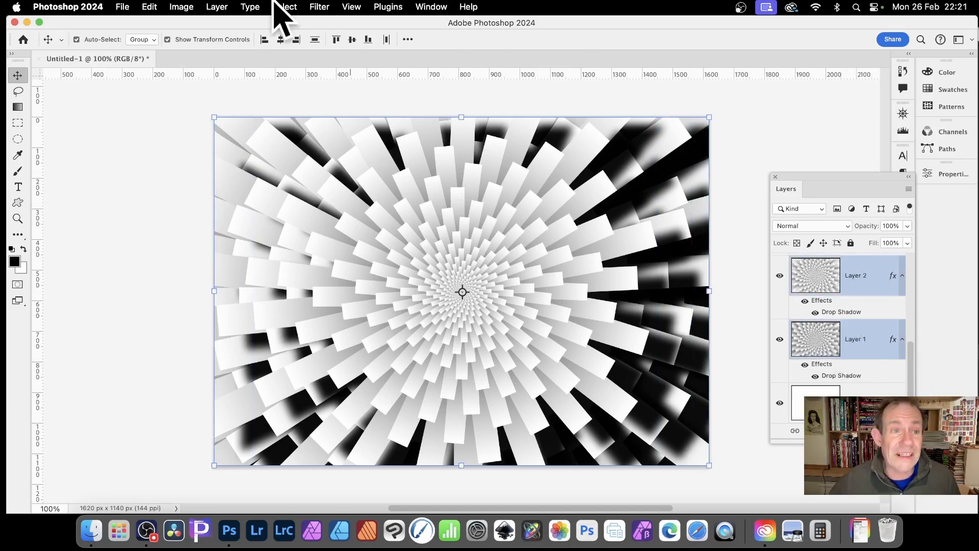
click(217, 7)
mouse_move(235, 131)
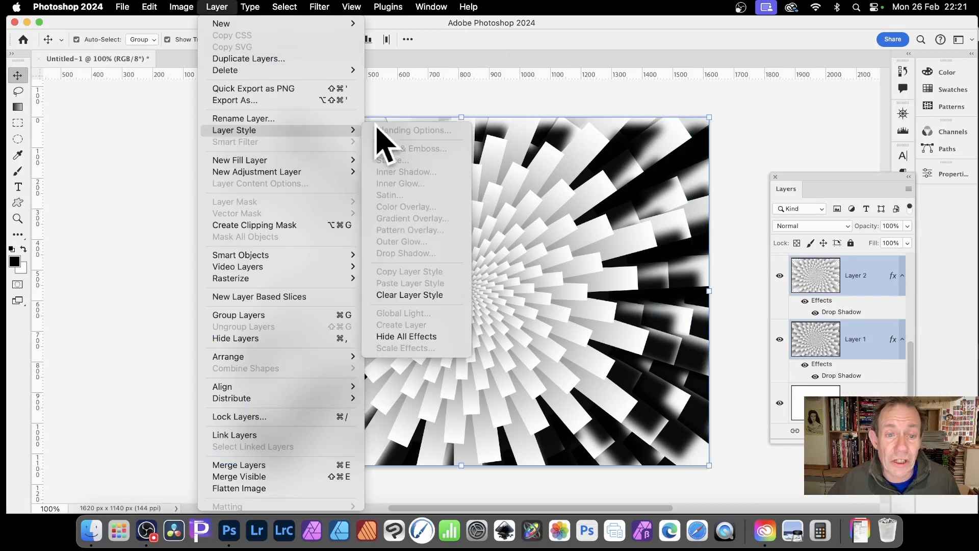
click(765, 312)
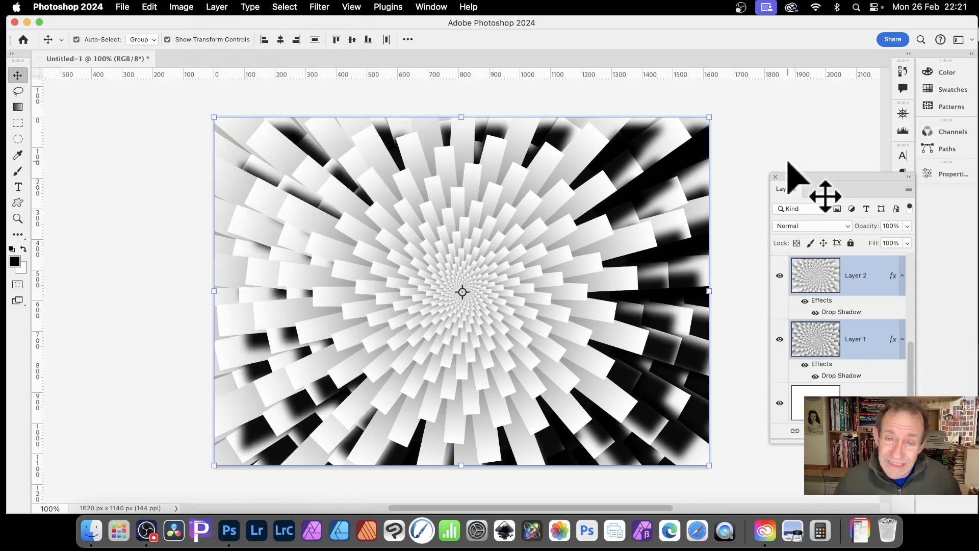
click(815, 275)
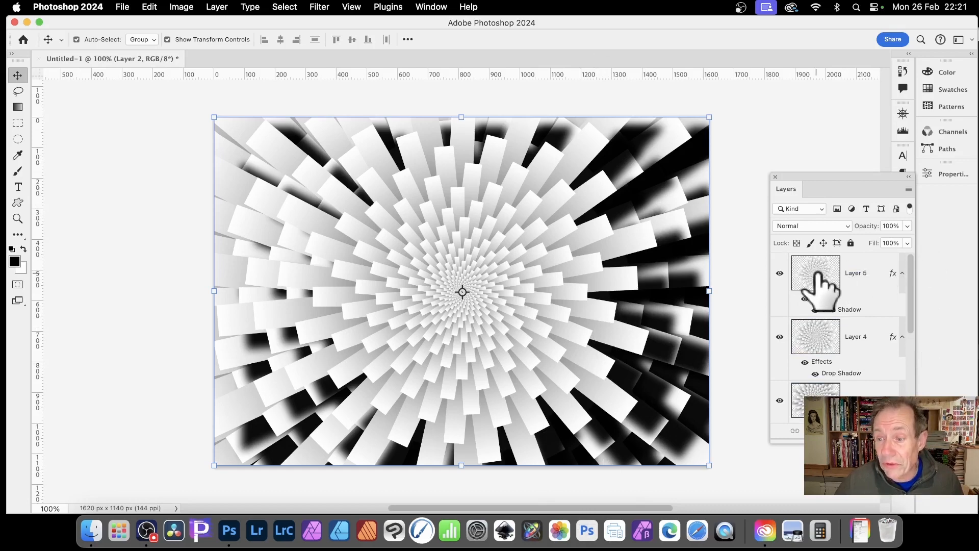
Step: Warp Layer 5 freehand with the default grid, bending the strips around the spiral's centre into a diagonal swirl
click(817, 279)
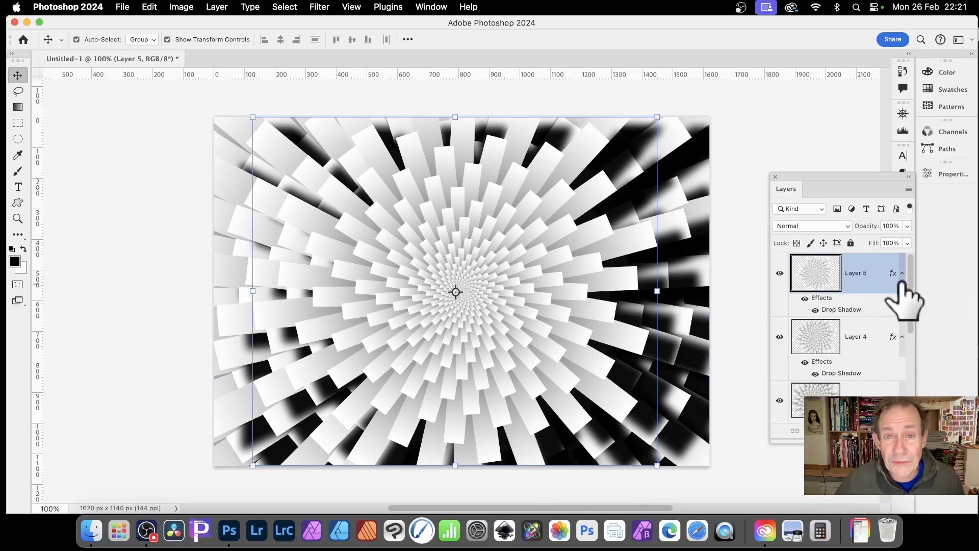
click(150, 7)
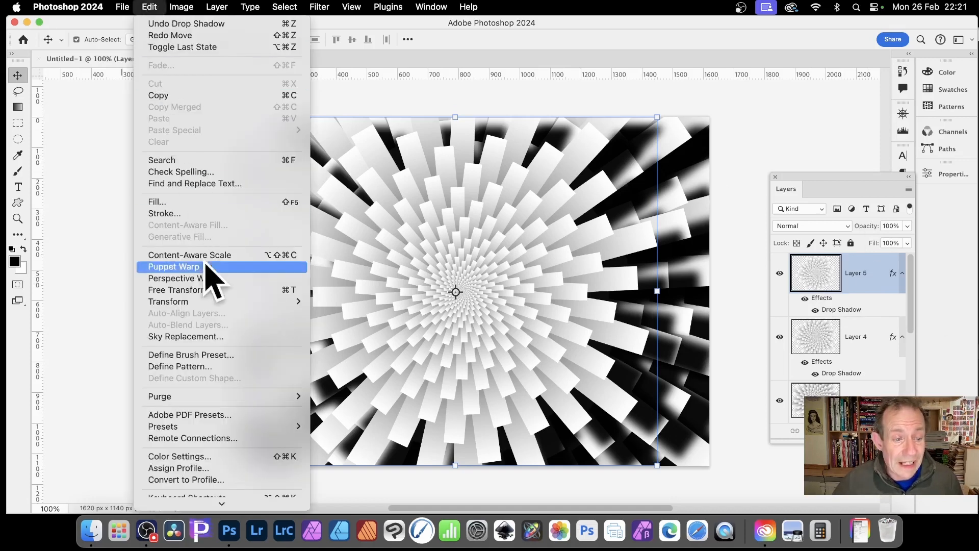
mouse_move(205, 302)
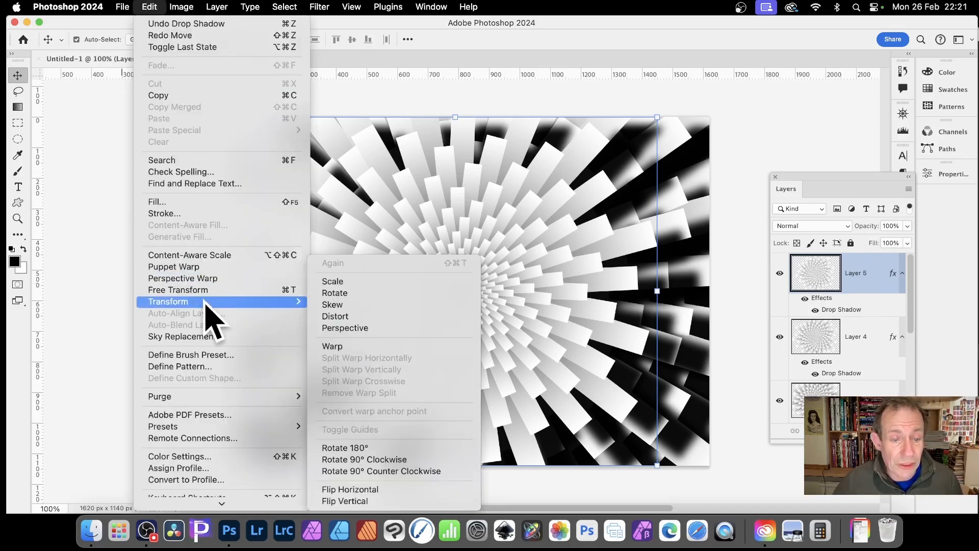
click(347, 347)
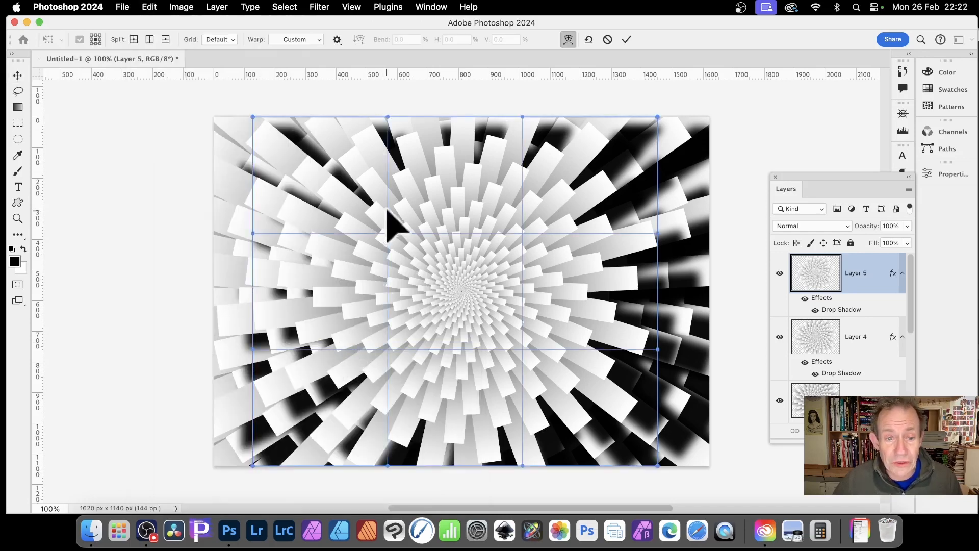
drag(412, 243, 403, 244)
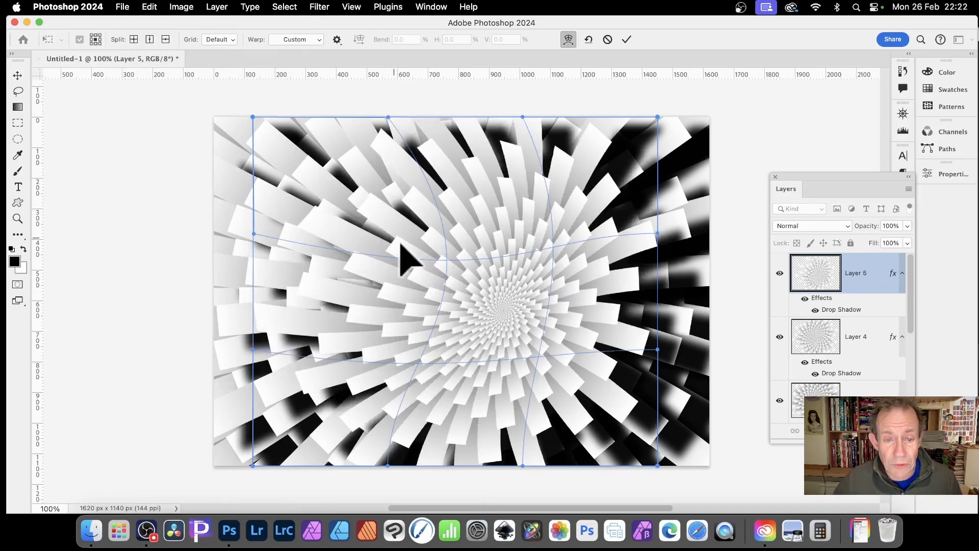
drag(532, 350, 528, 321)
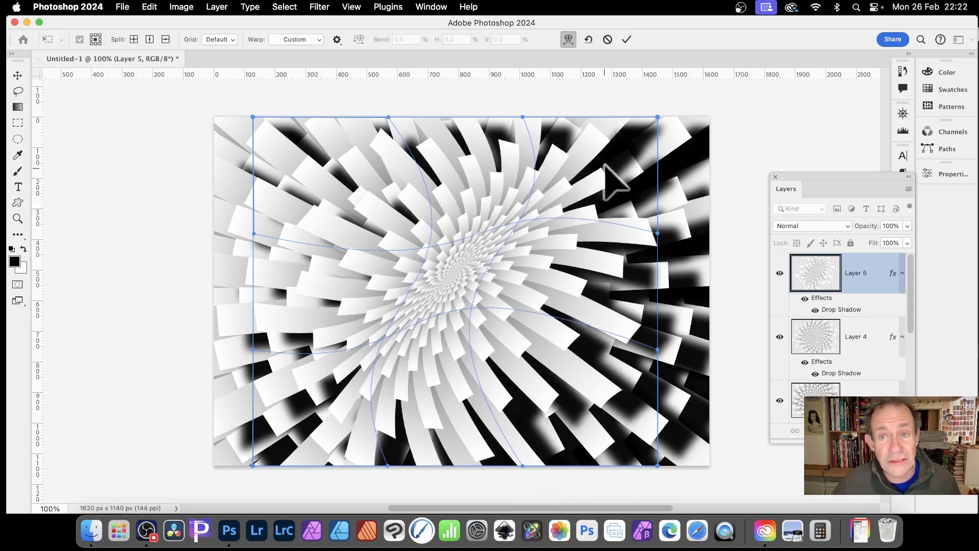
click(627, 39)
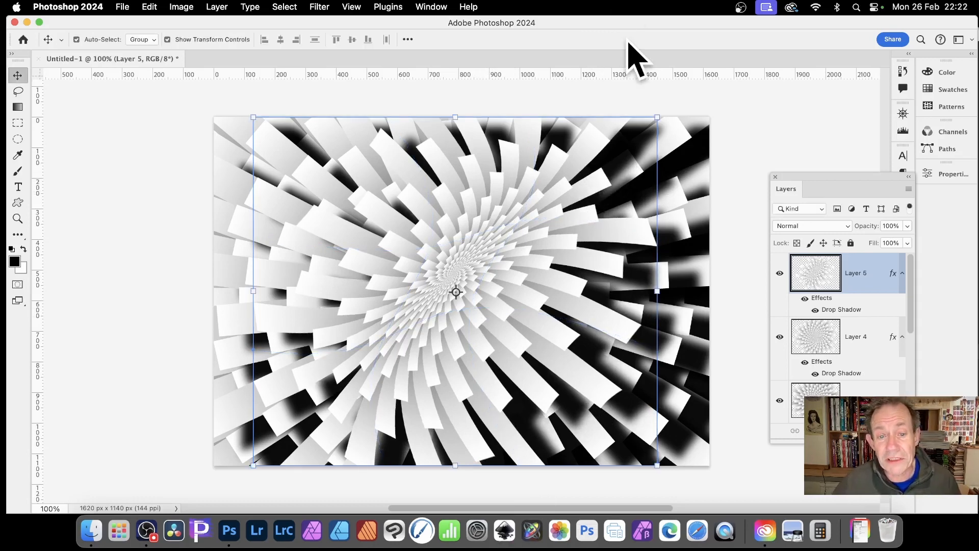
Step: Warp Layer 4 freehand, pulling its spiral toward the canvas's left side and nudging the right part upward
click(827, 343)
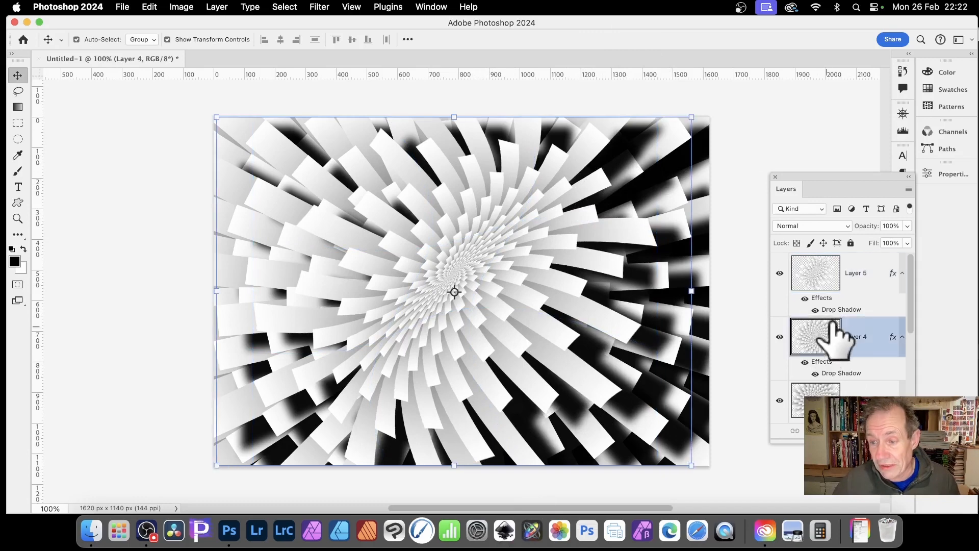
click(153, 6)
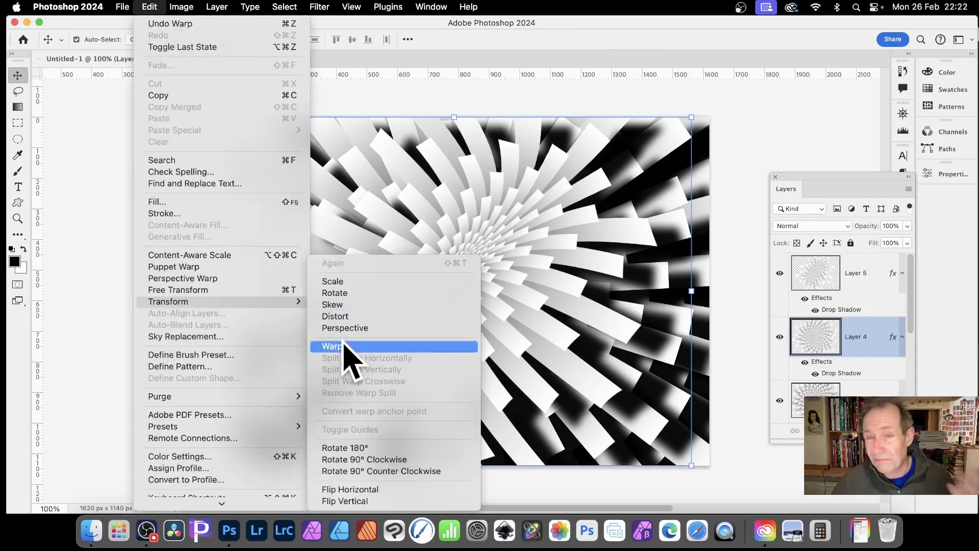
click(345, 347)
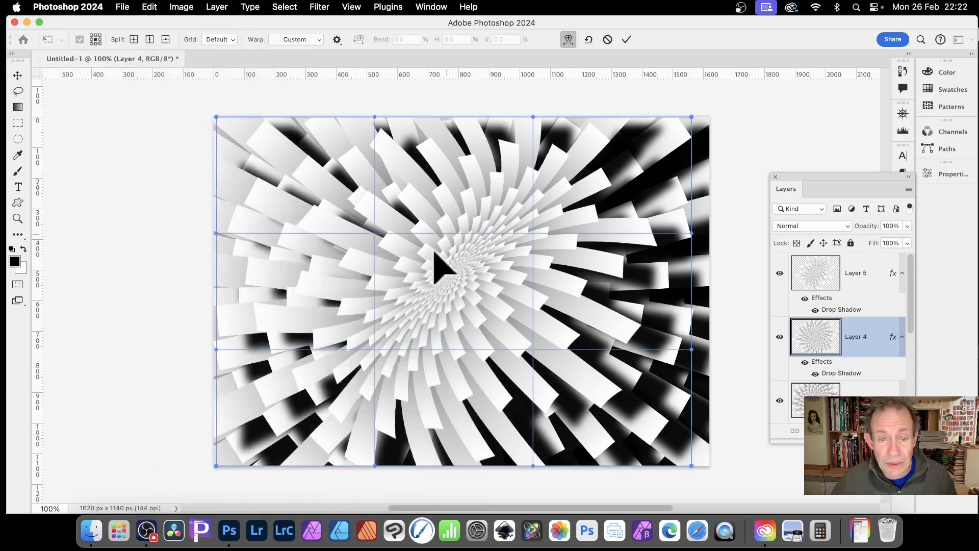
drag(435, 263, 345, 278)
drag(313, 383, 313, 278)
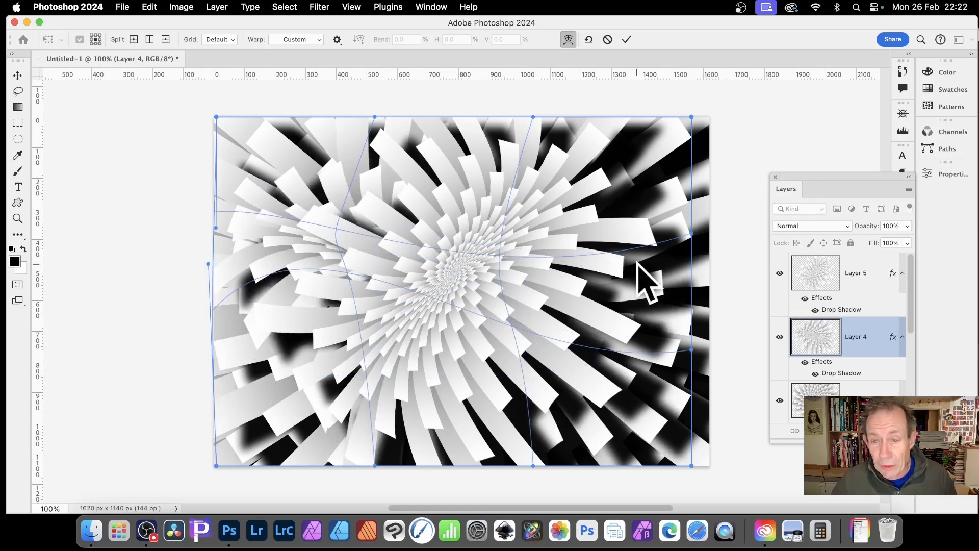
drag(638, 258, 629, 227)
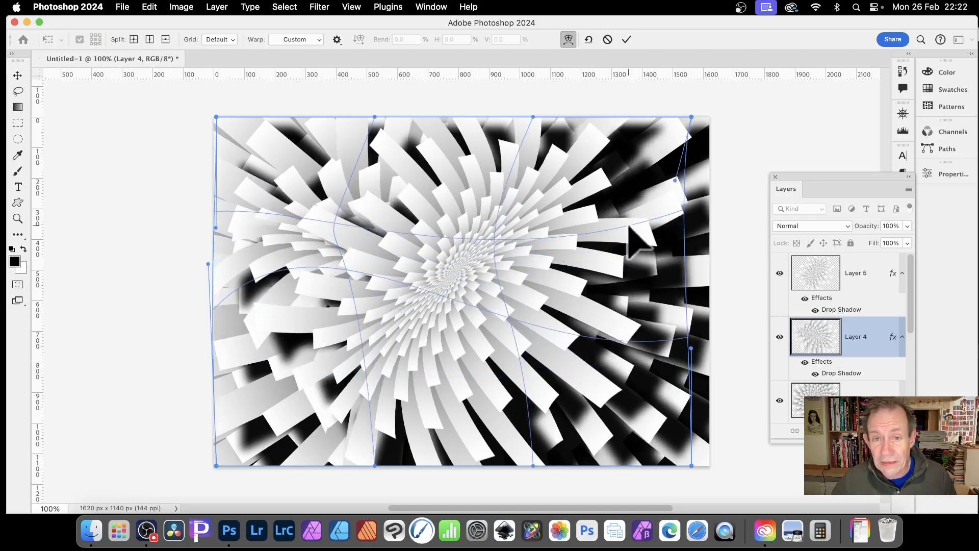
click(627, 39)
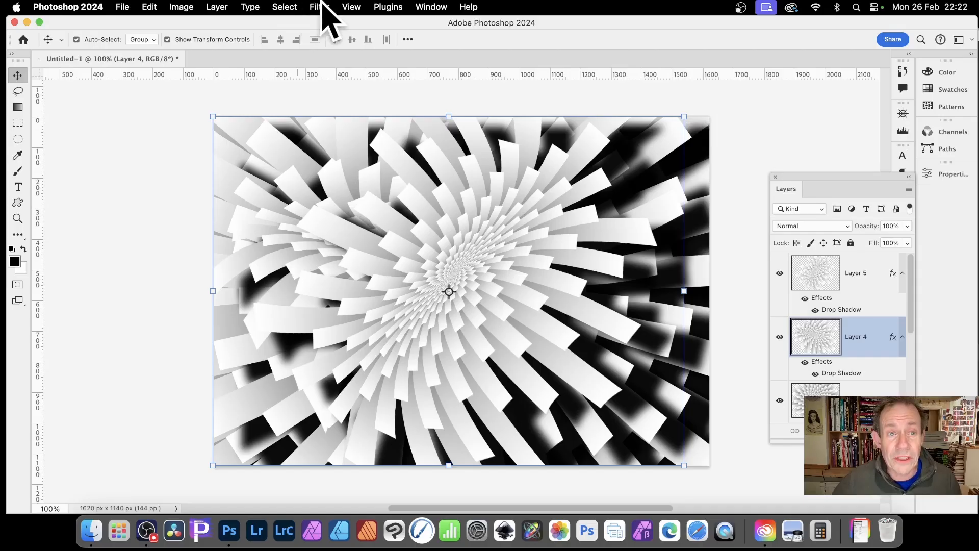
Step: Apply a Gaussian Blur with a 6.4-pixel radius to Layer 4
click(321, 6)
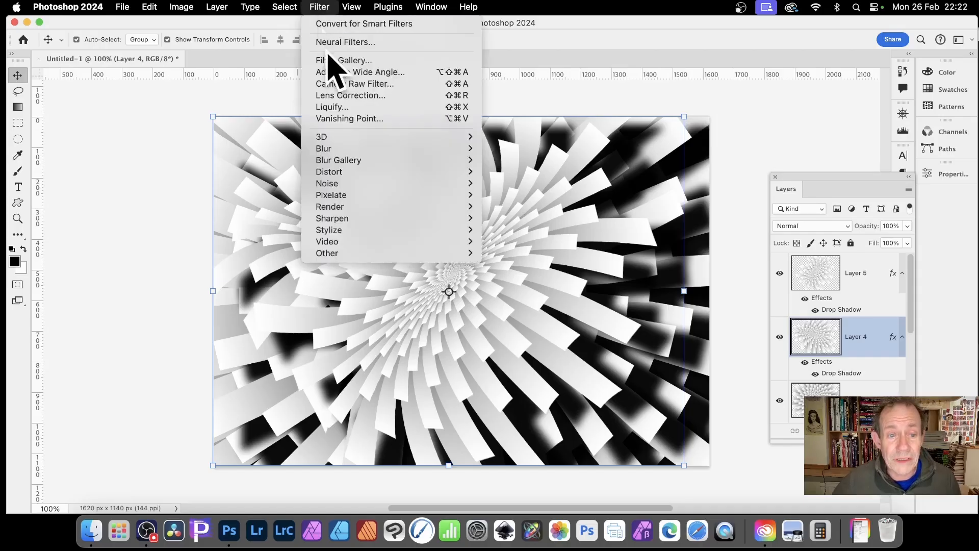
mouse_move(357, 151)
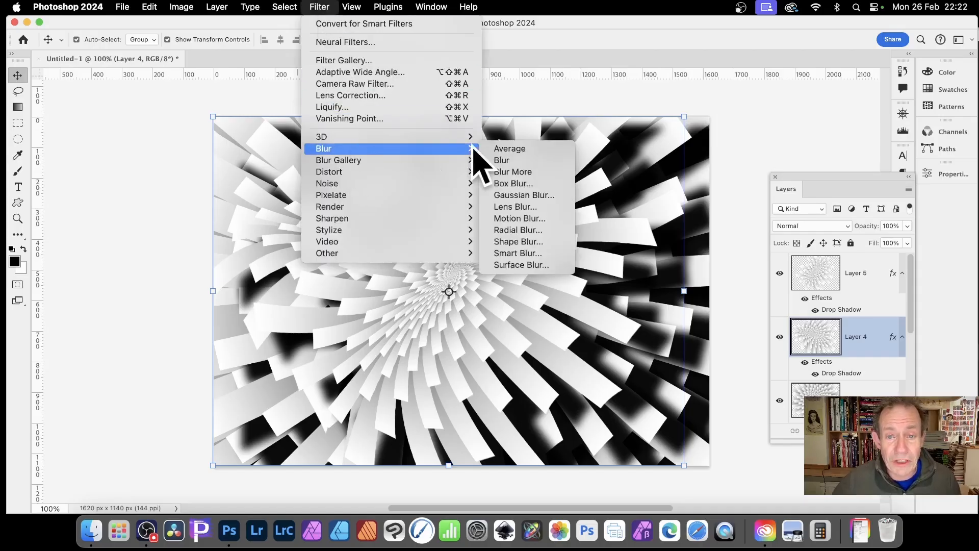
click(533, 195)
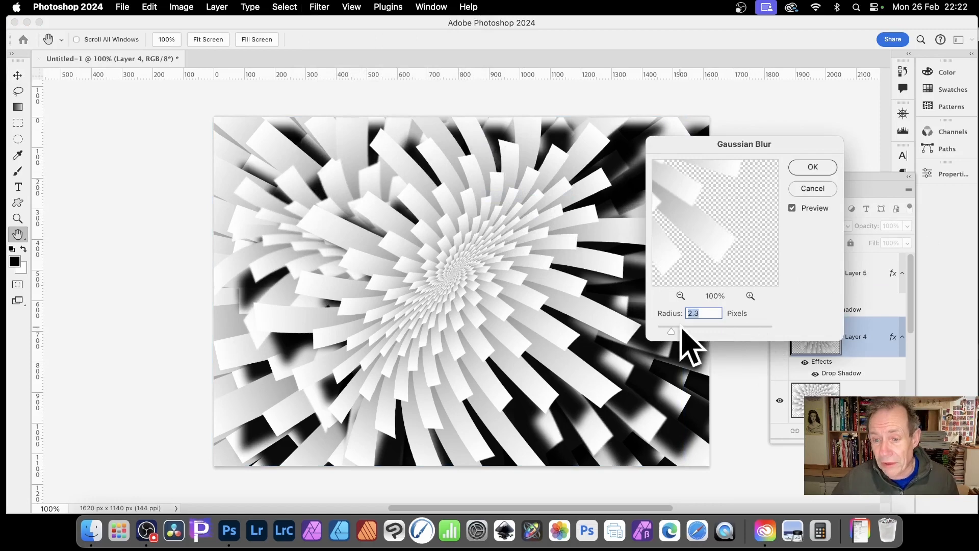
click(691, 331)
drag(692, 330, 685, 332)
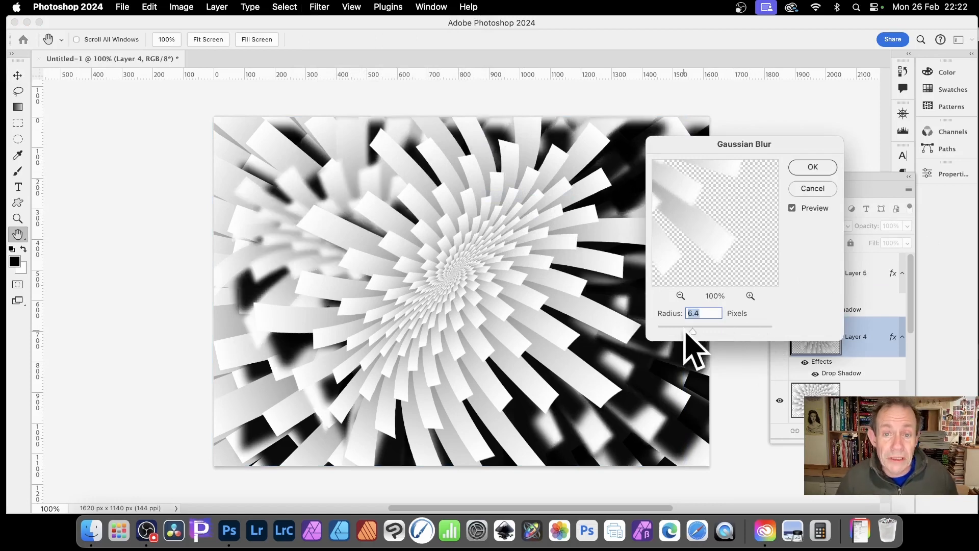
click(821, 167)
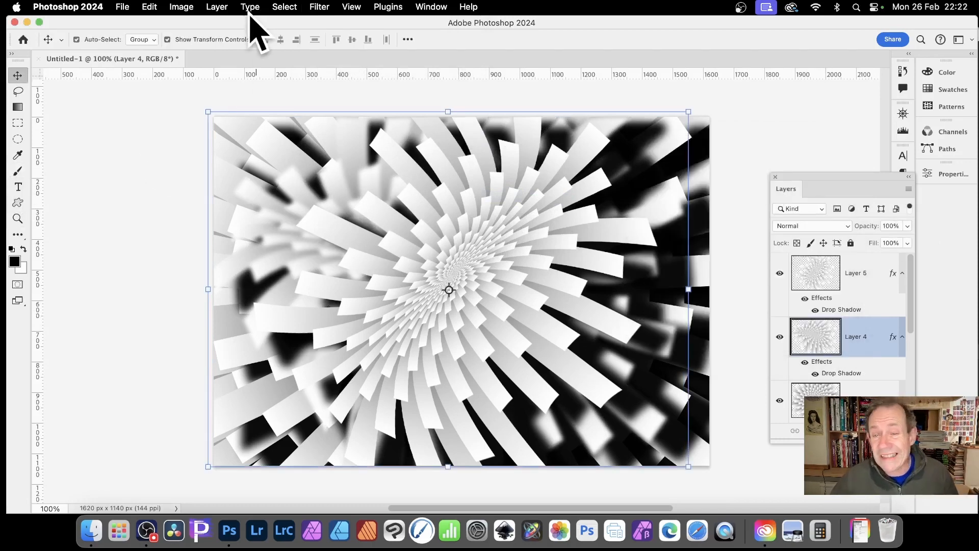
Step: Convert Layer 4, together with its drop shadow, into a smart object
click(217, 7)
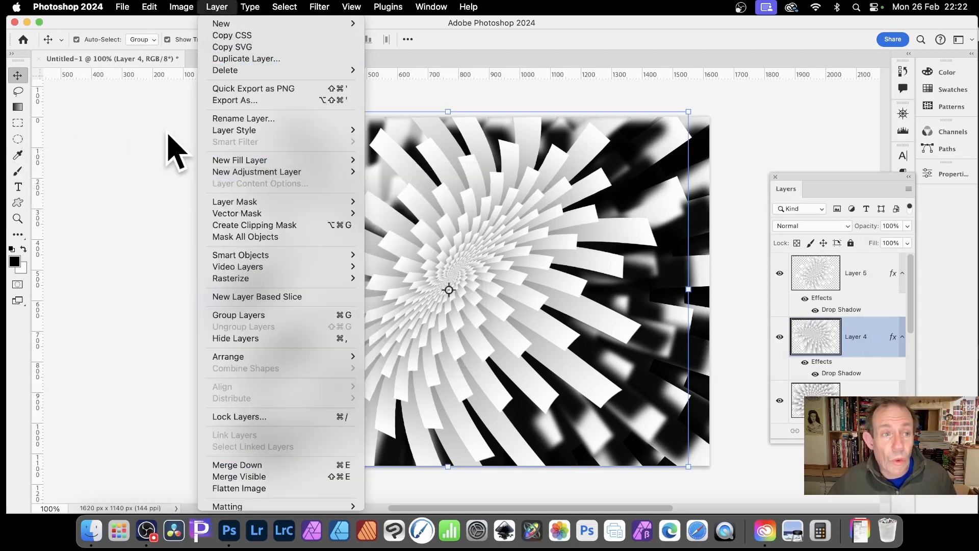
click(978, 315)
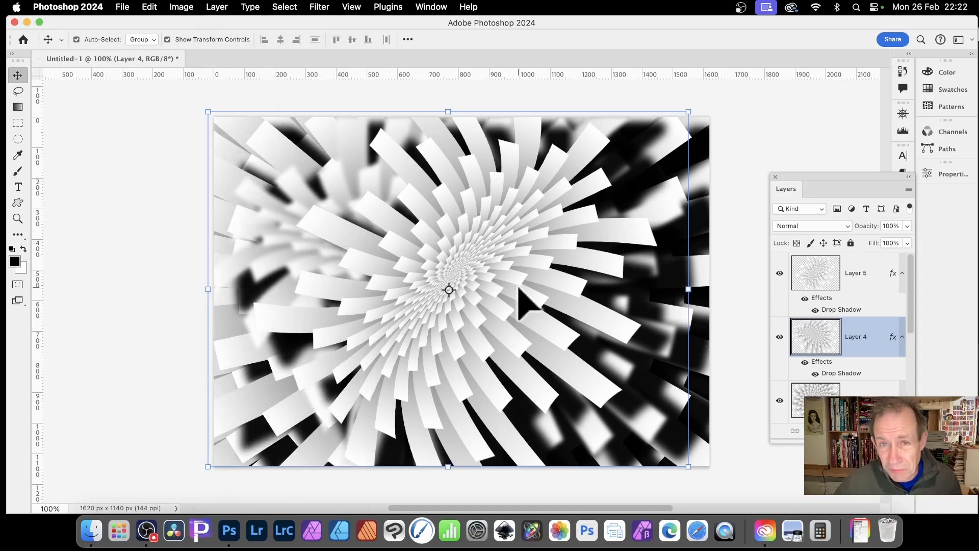
click(219, 7)
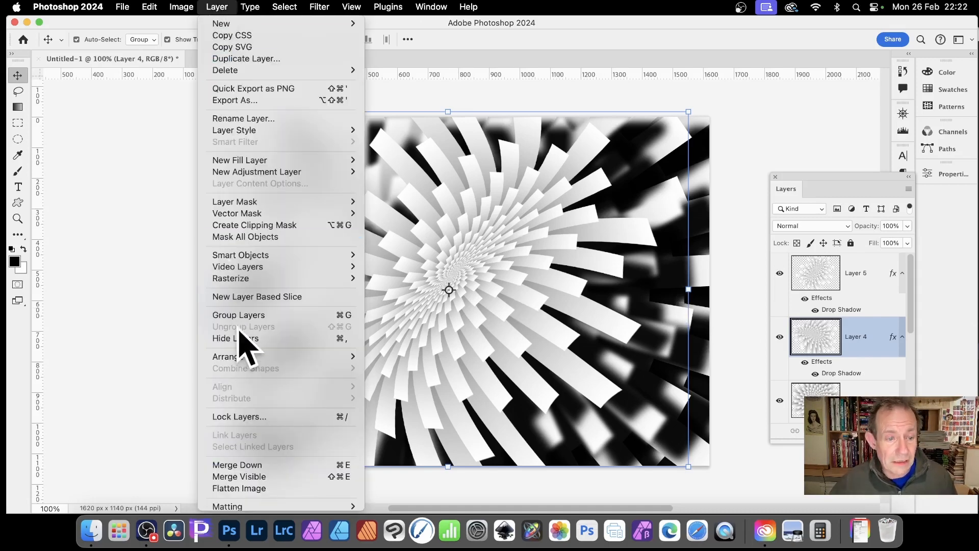
mouse_move(285, 258)
click(431, 256)
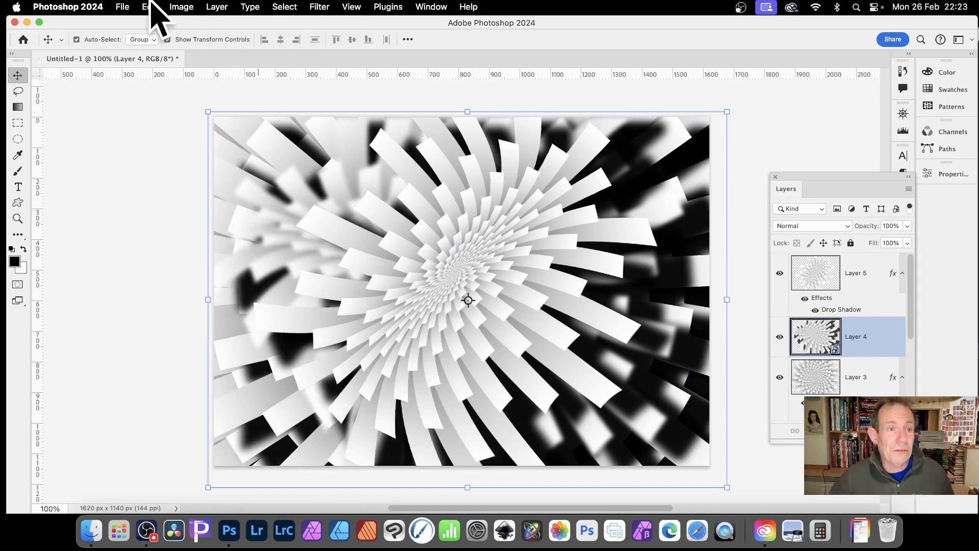
Step: Colorize Layer 4 blue with a Hue/Saturation adjustment, using hue 229, saturation 42 and lightness -32
click(181, 7)
mouse_move(214, 42)
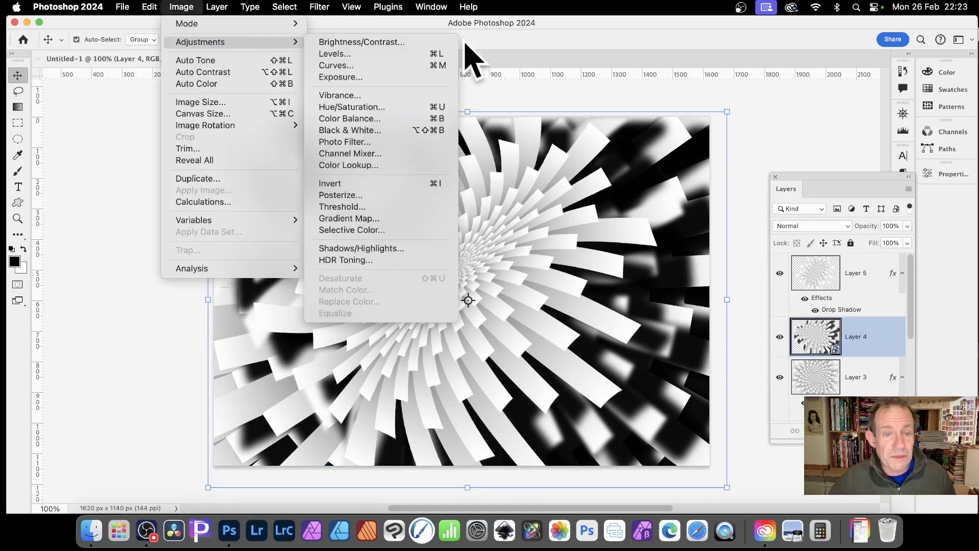
click(364, 107)
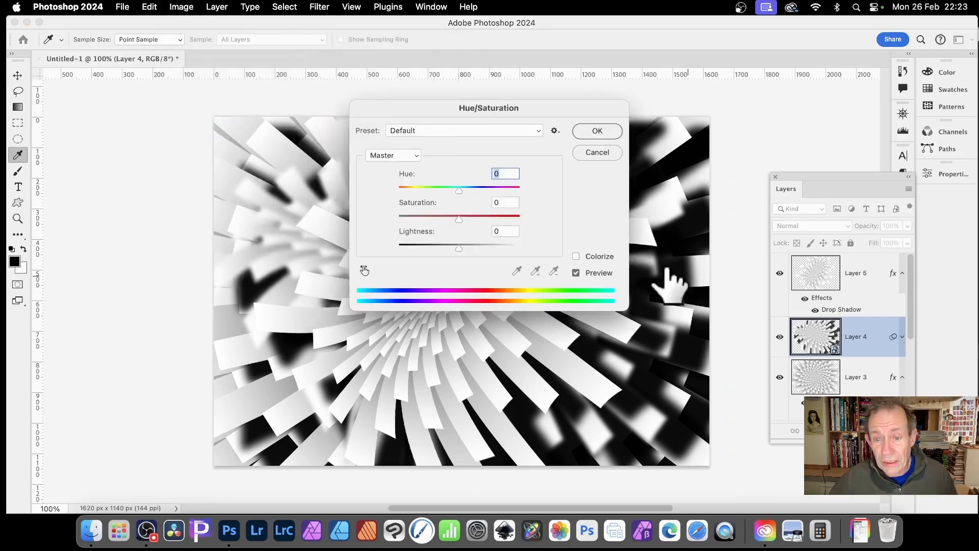
click(576, 256)
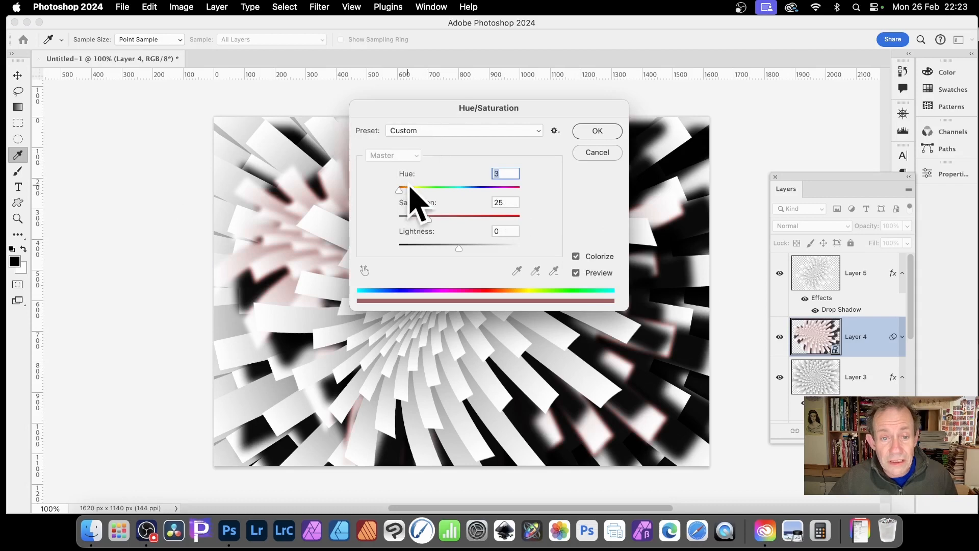
drag(409, 190, 475, 191)
drag(462, 249, 449, 219)
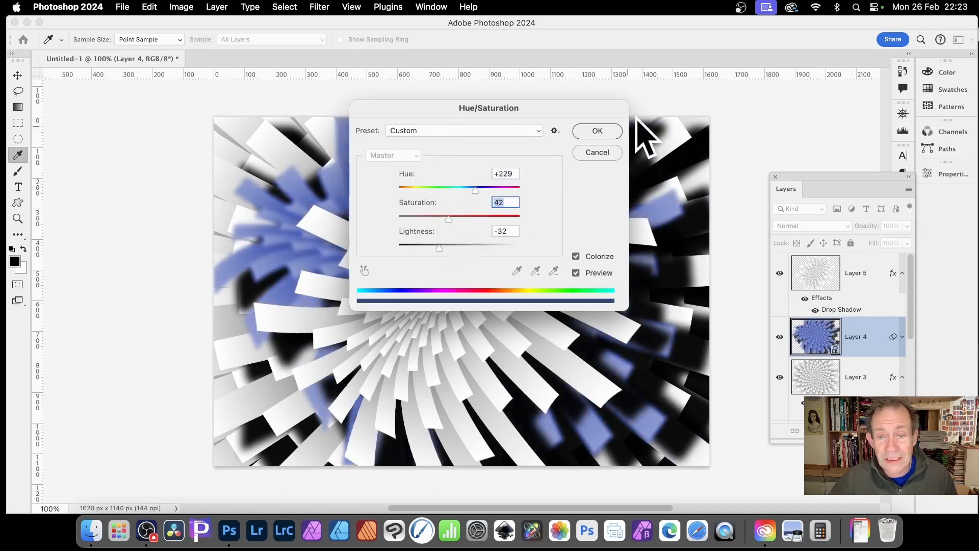
click(597, 131)
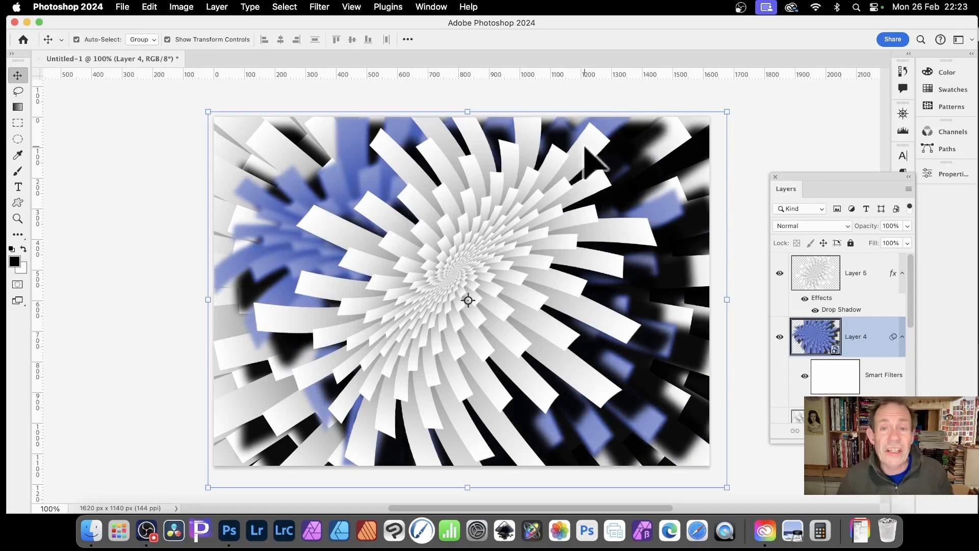